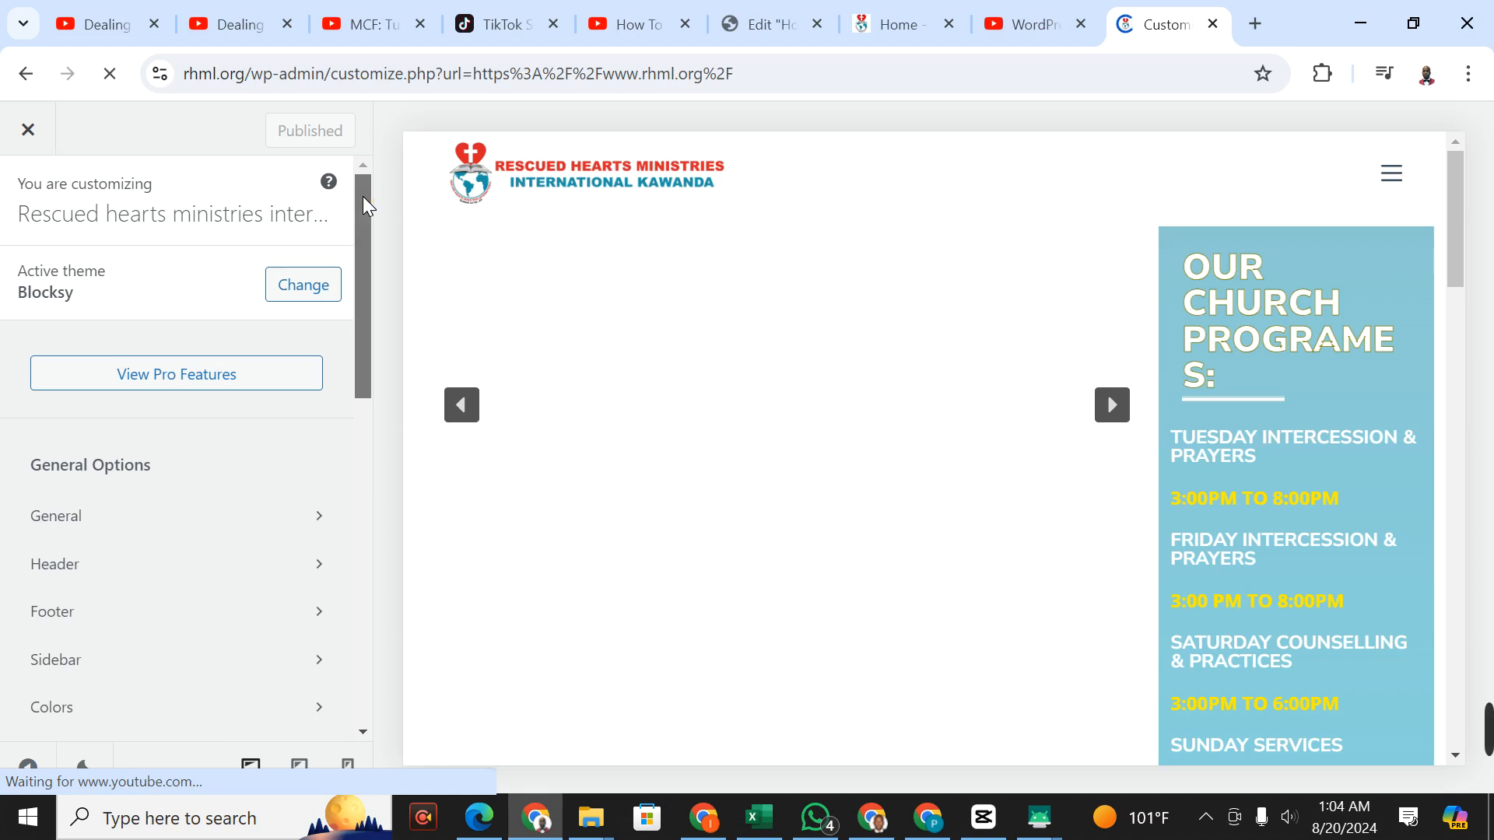
# - Preview the site at mobile size and open the settings of the header's Main Row
pyautogui.moveTo(369, 206); pyautogui.dragTo(372, 551)
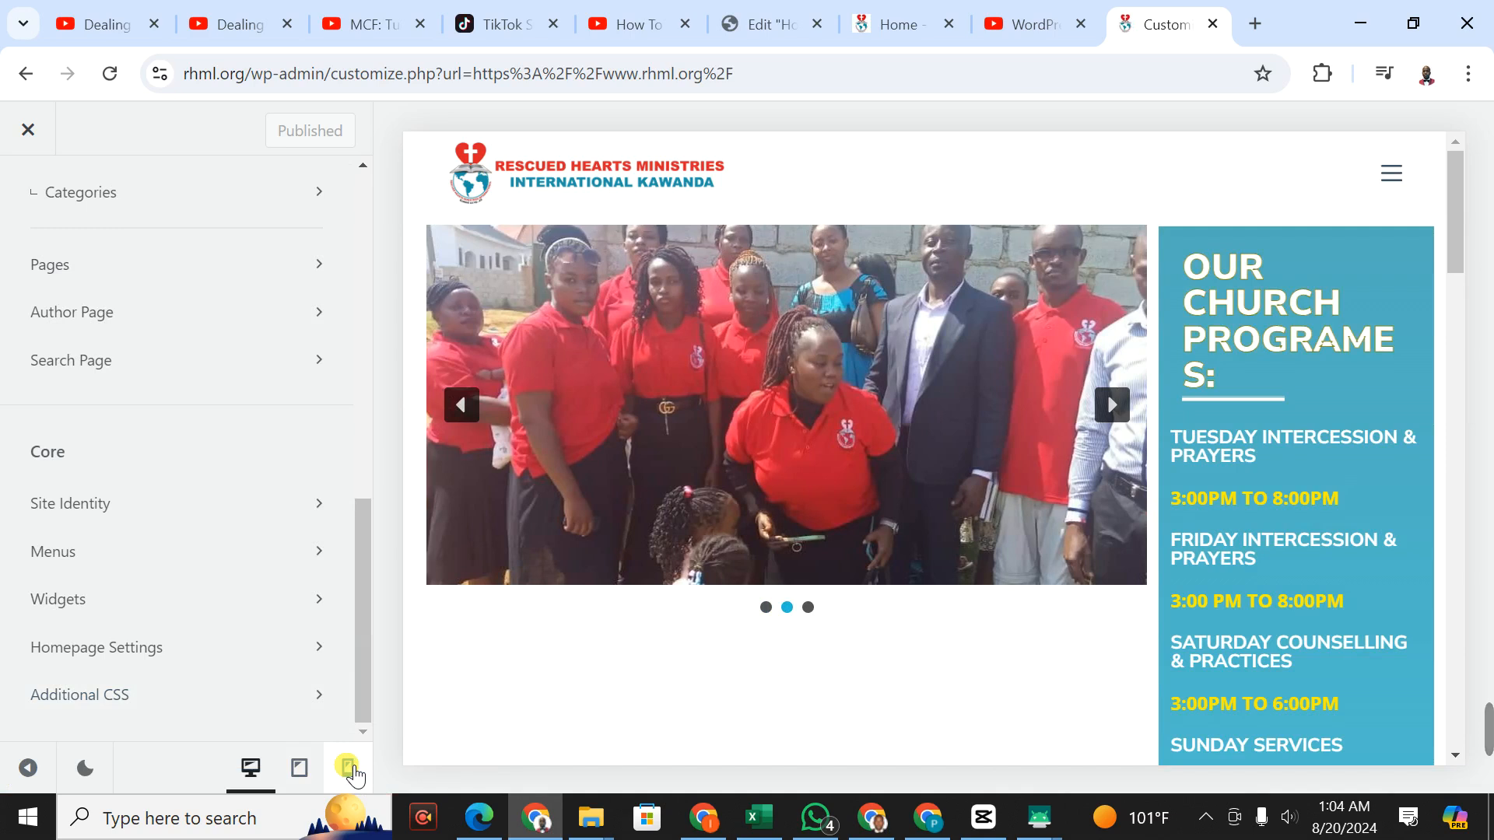
pyautogui.click(348, 768)
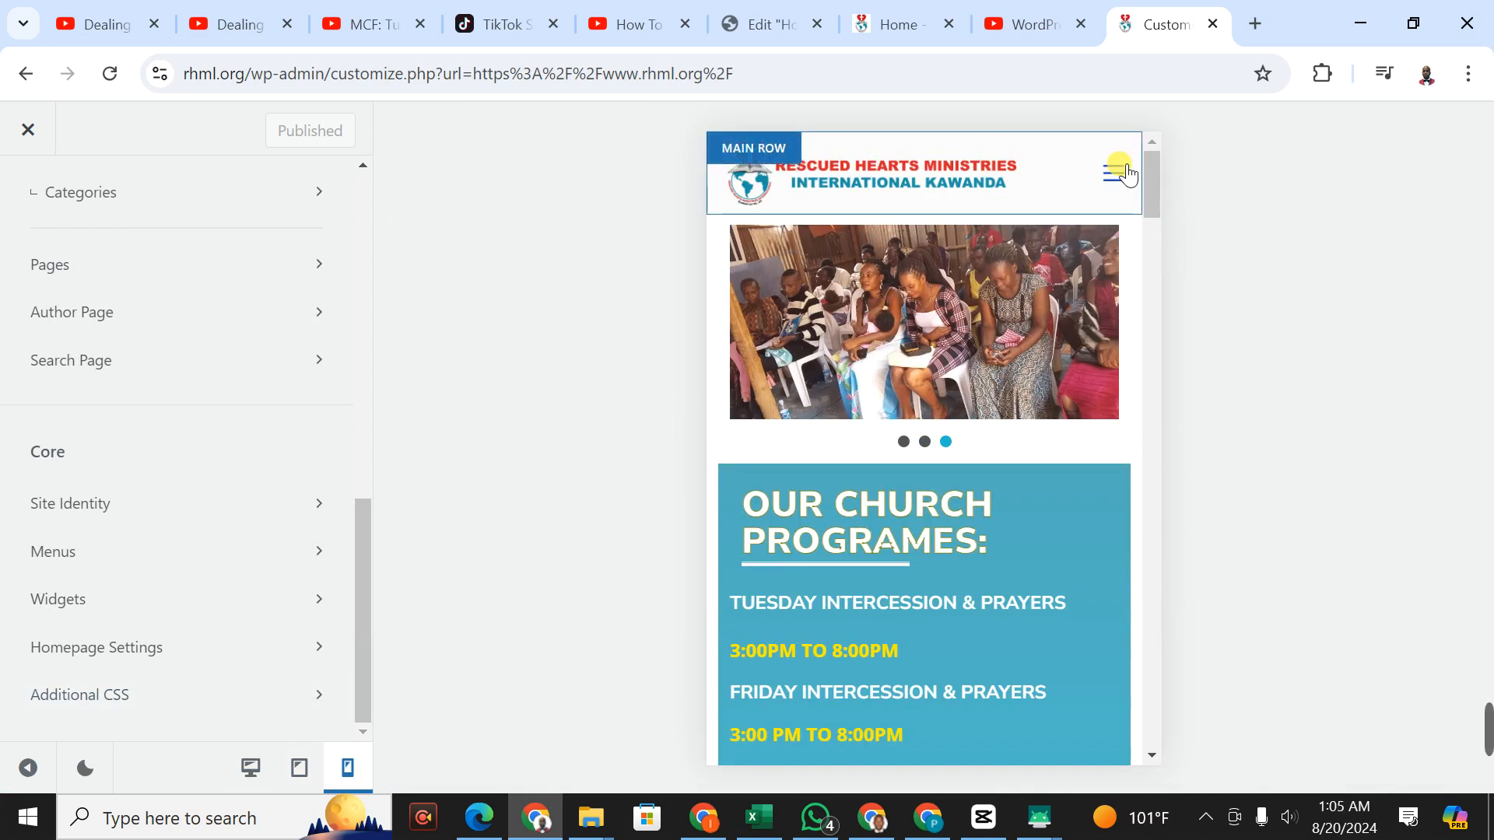
pyautogui.click(765, 148)
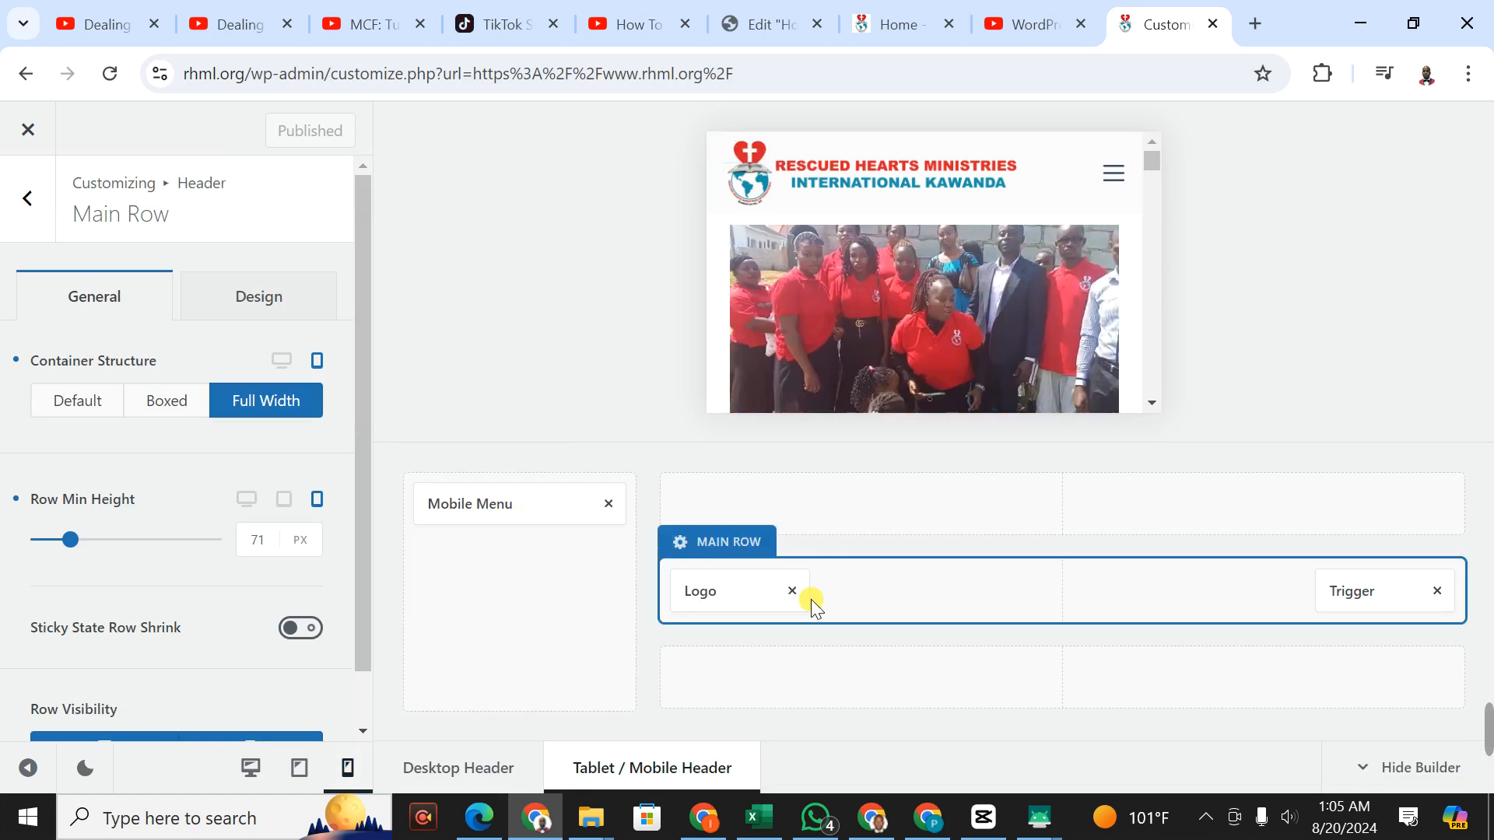
# - Switch to the mirrored phone window and move it clear of the customizer's settings
pyautogui.moveTo(1038, 819)
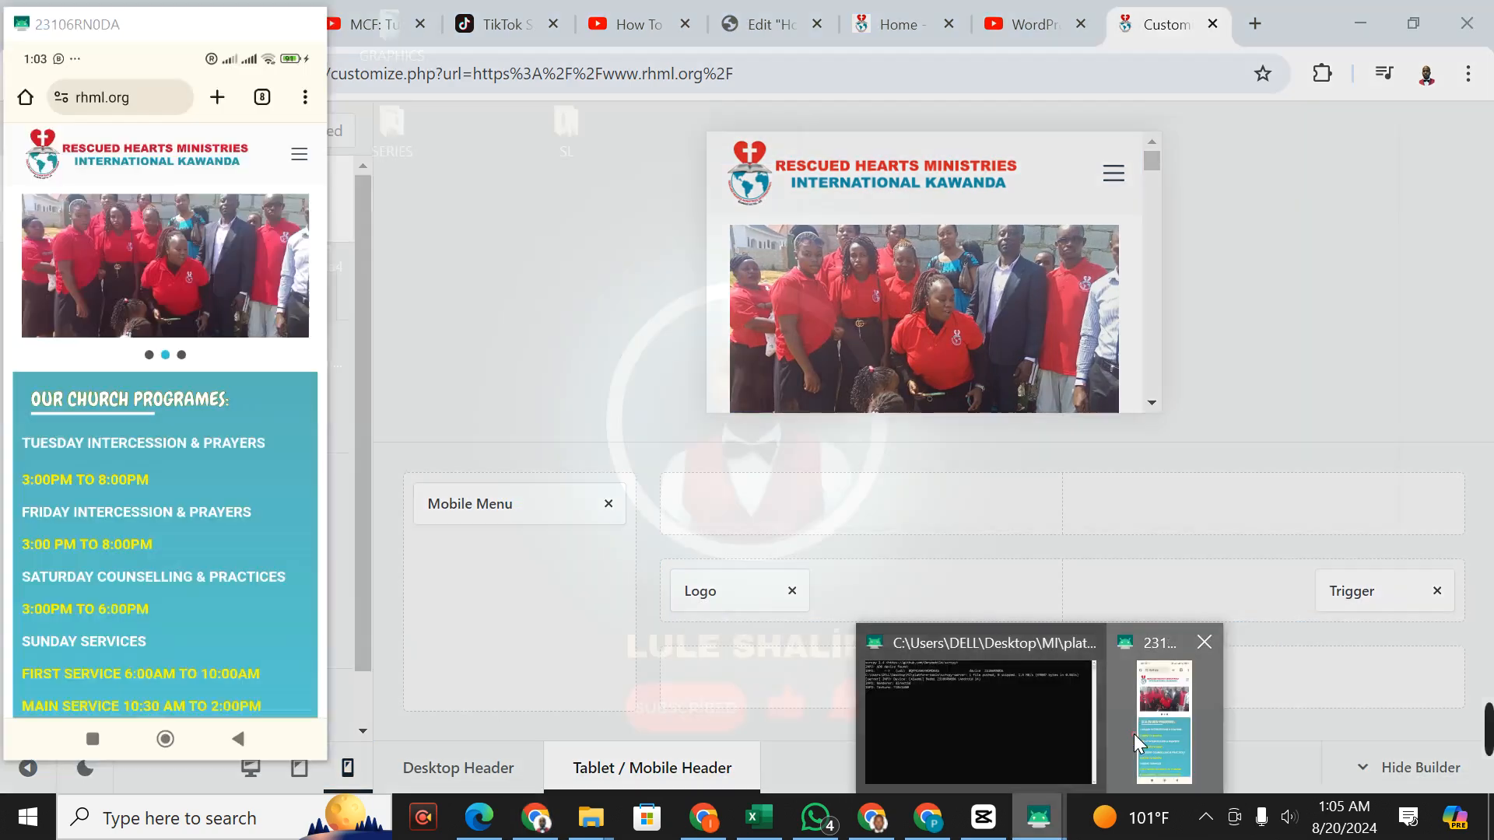
pyautogui.click(1134, 738)
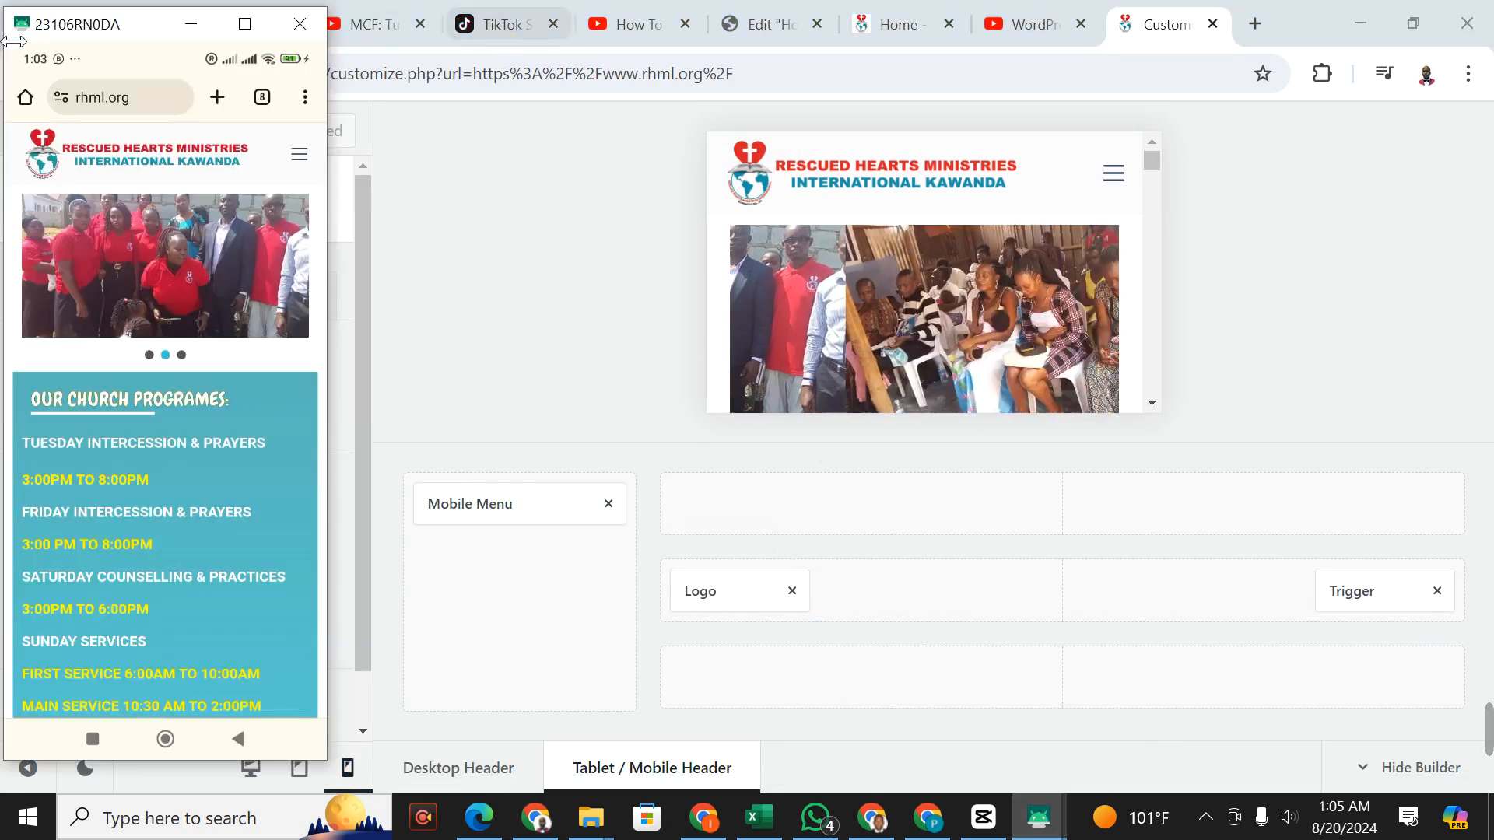
pyautogui.moveTo(58, 25); pyautogui.dragTo(1128, 75)
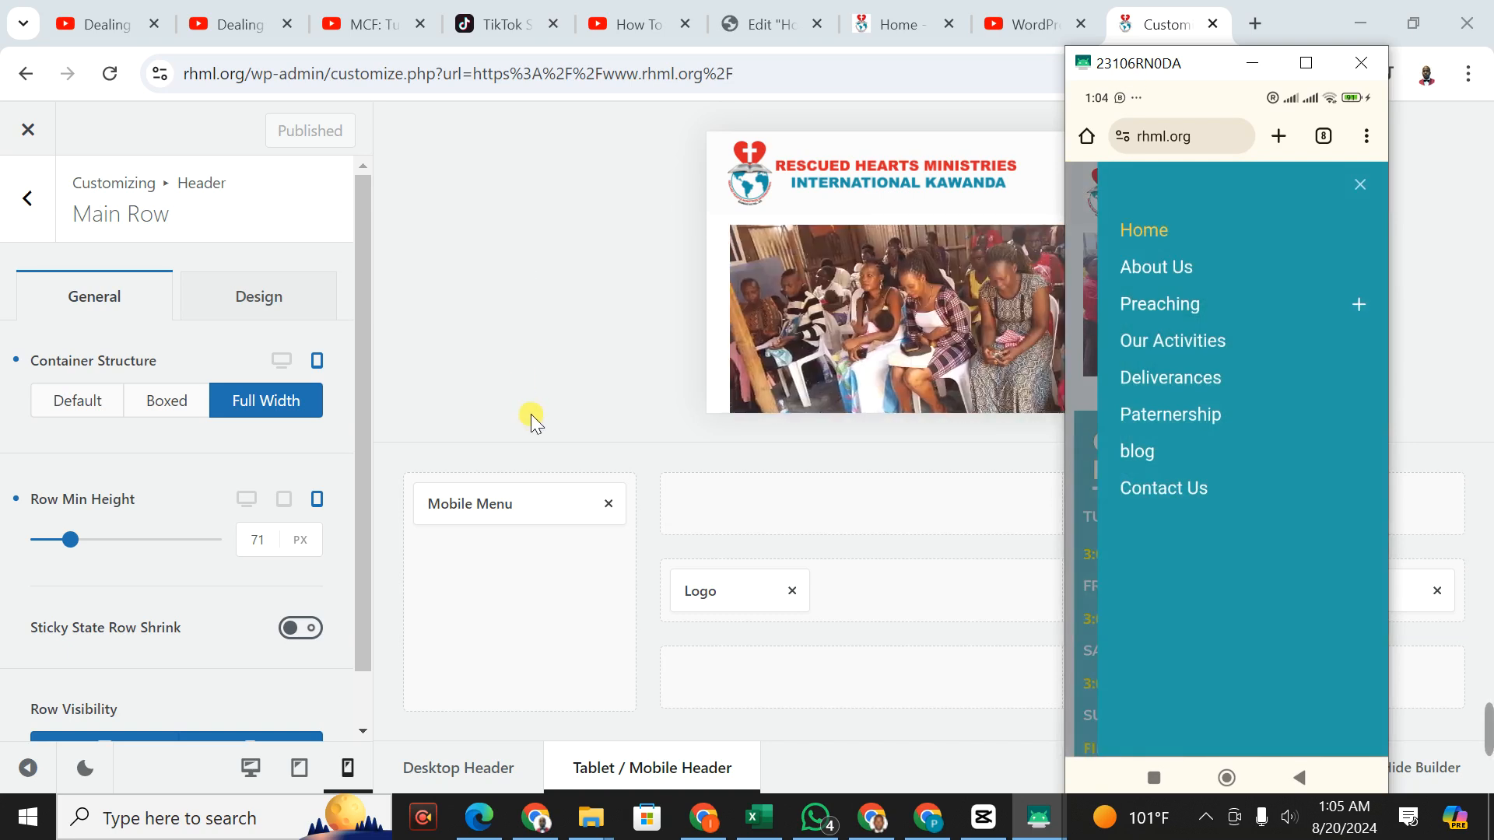
# - Open the header's Mobile Menu settings and expand the Preaching submenu on the mirrored phone
pyautogui.click(504, 529)
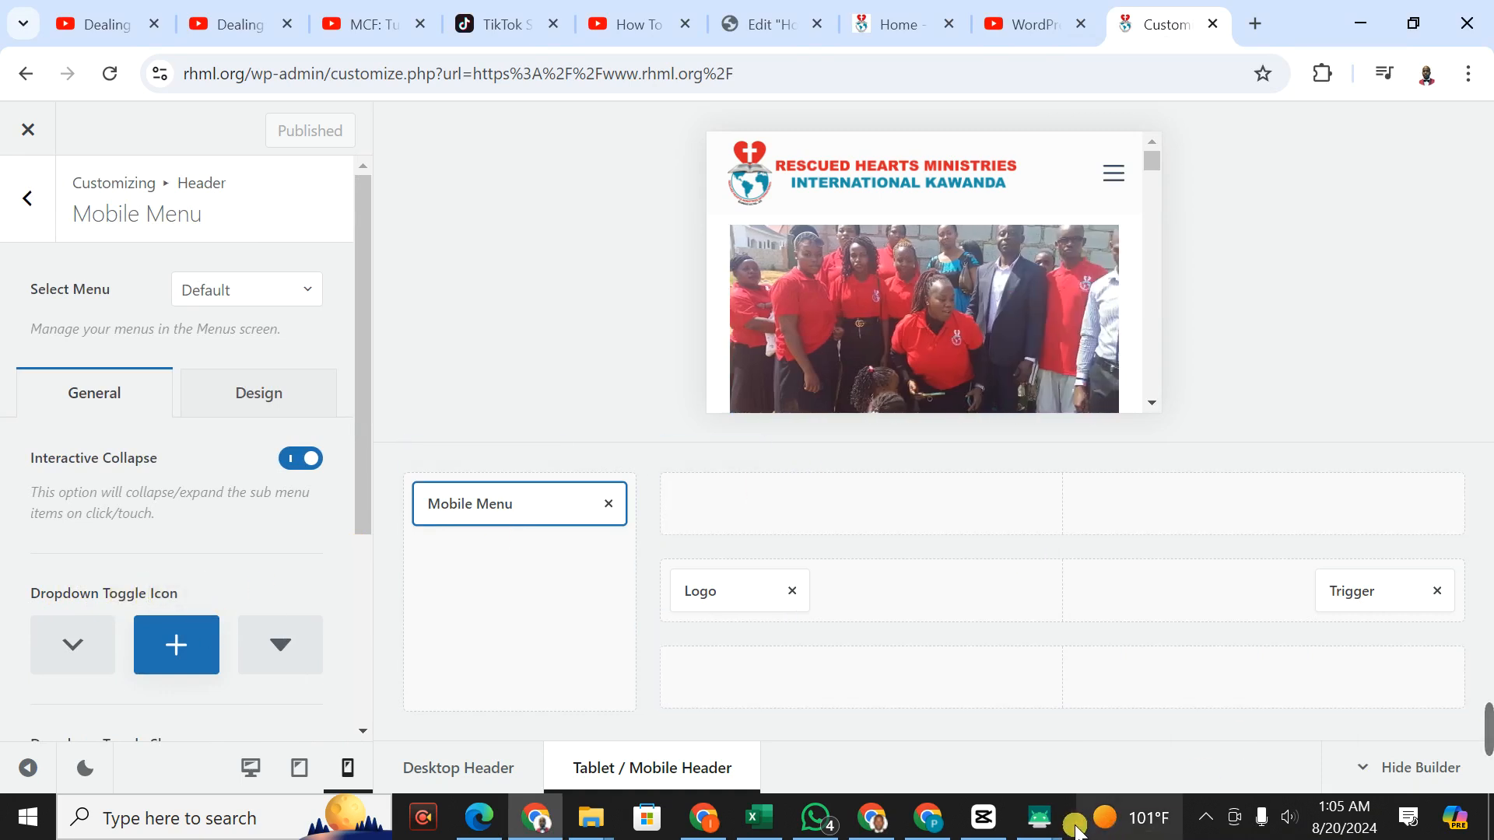
pyautogui.moveTo(1039, 817)
pyautogui.click(1153, 692)
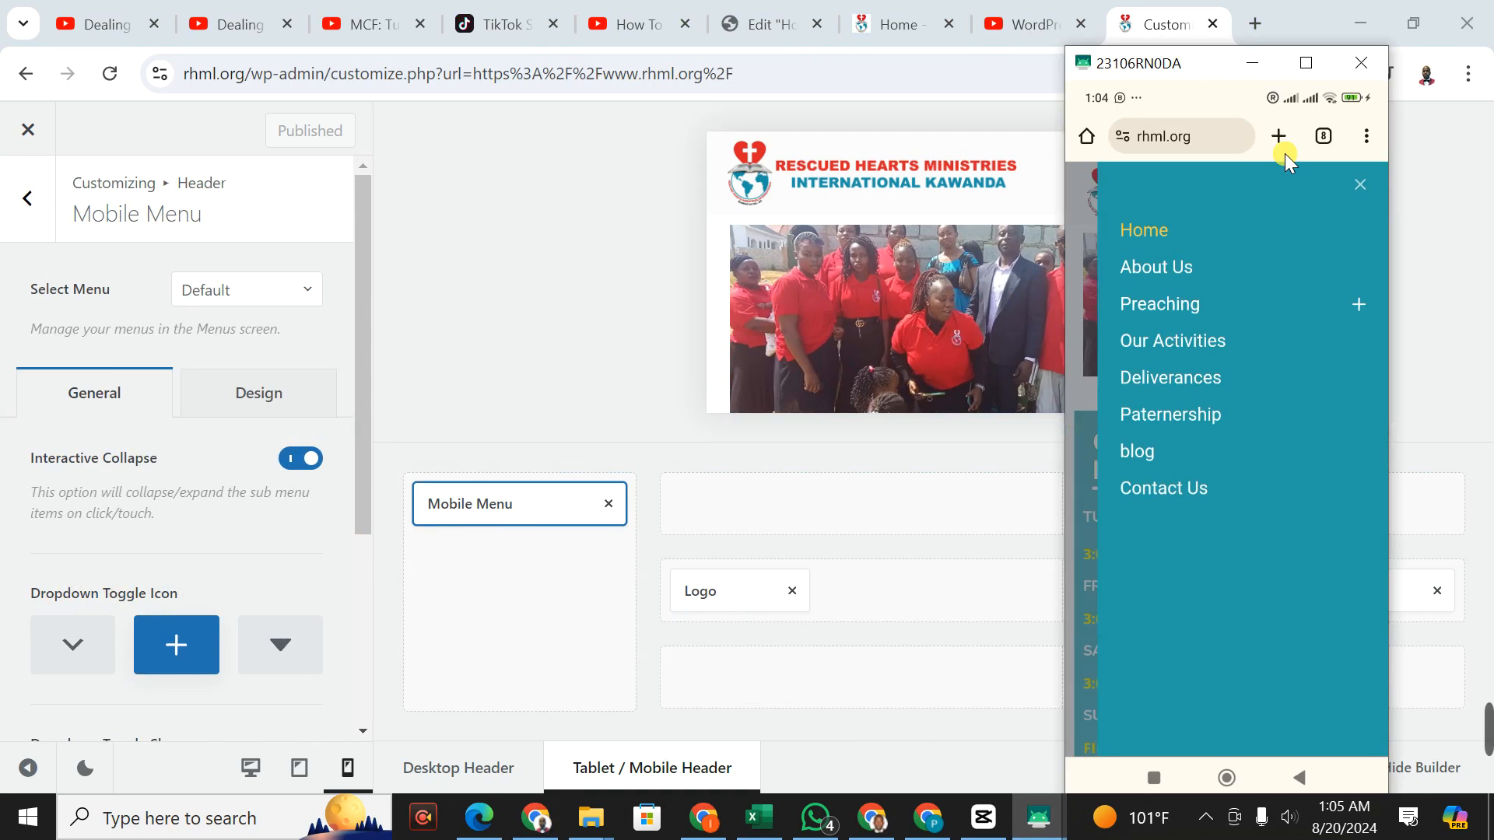
pyautogui.click(1357, 304)
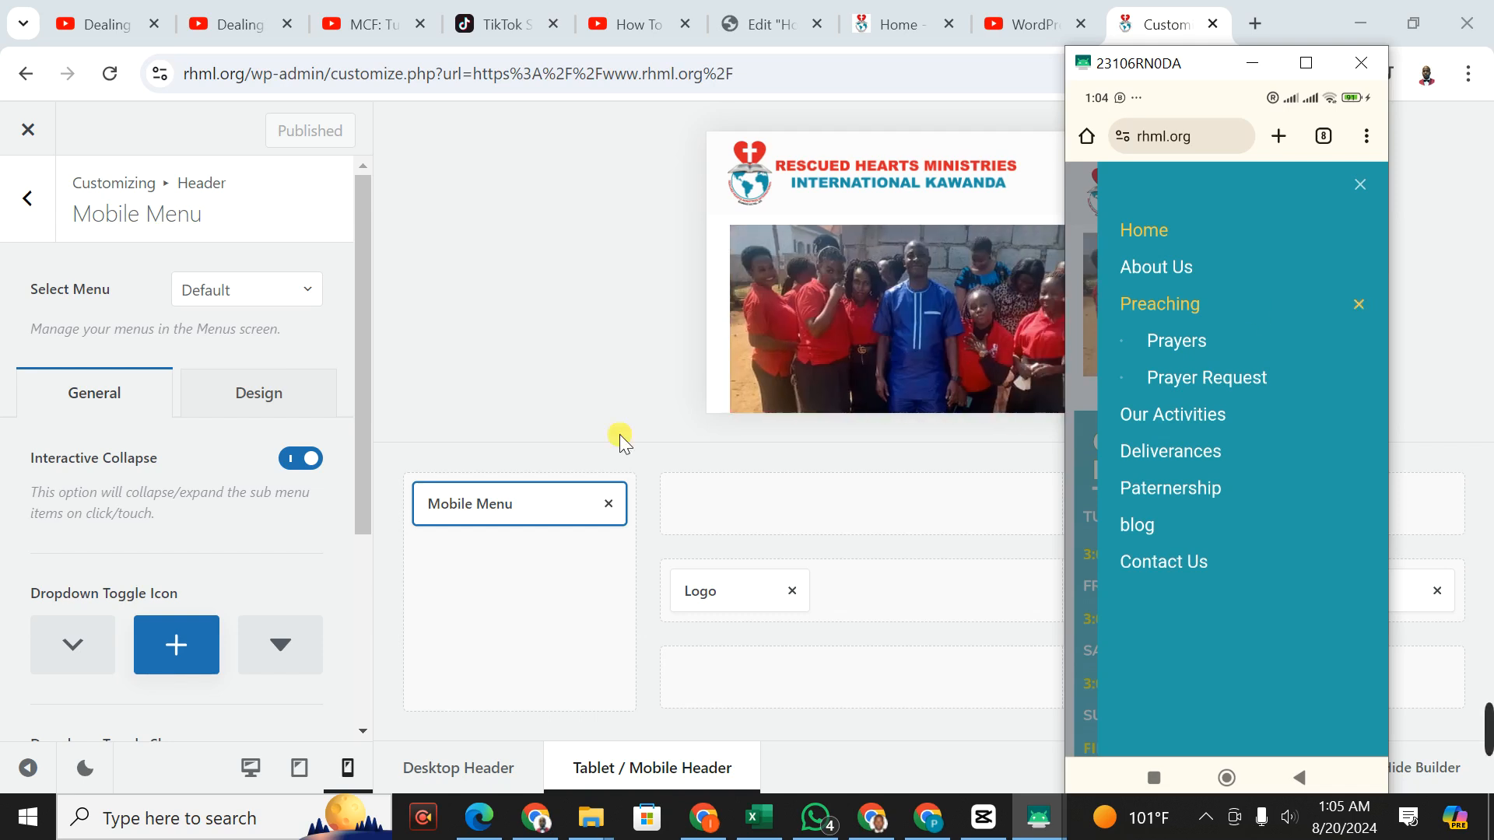
# - Set the mobile menu's dropdown toggle icon to Type 1, publish, and check the menu on the mirrored phone
pyautogui.click(76, 648)
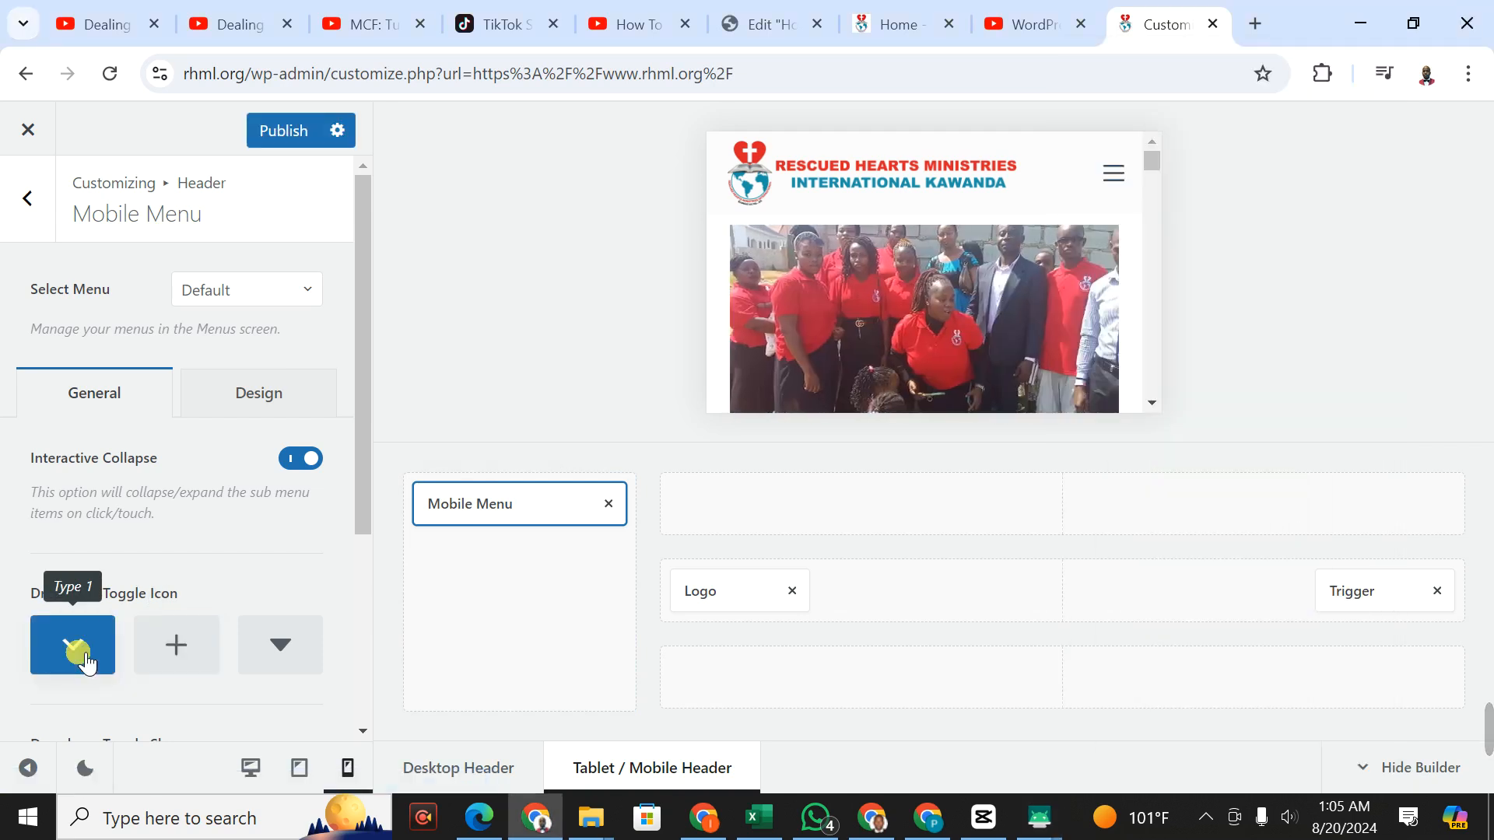
pyautogui.click(284, 130)
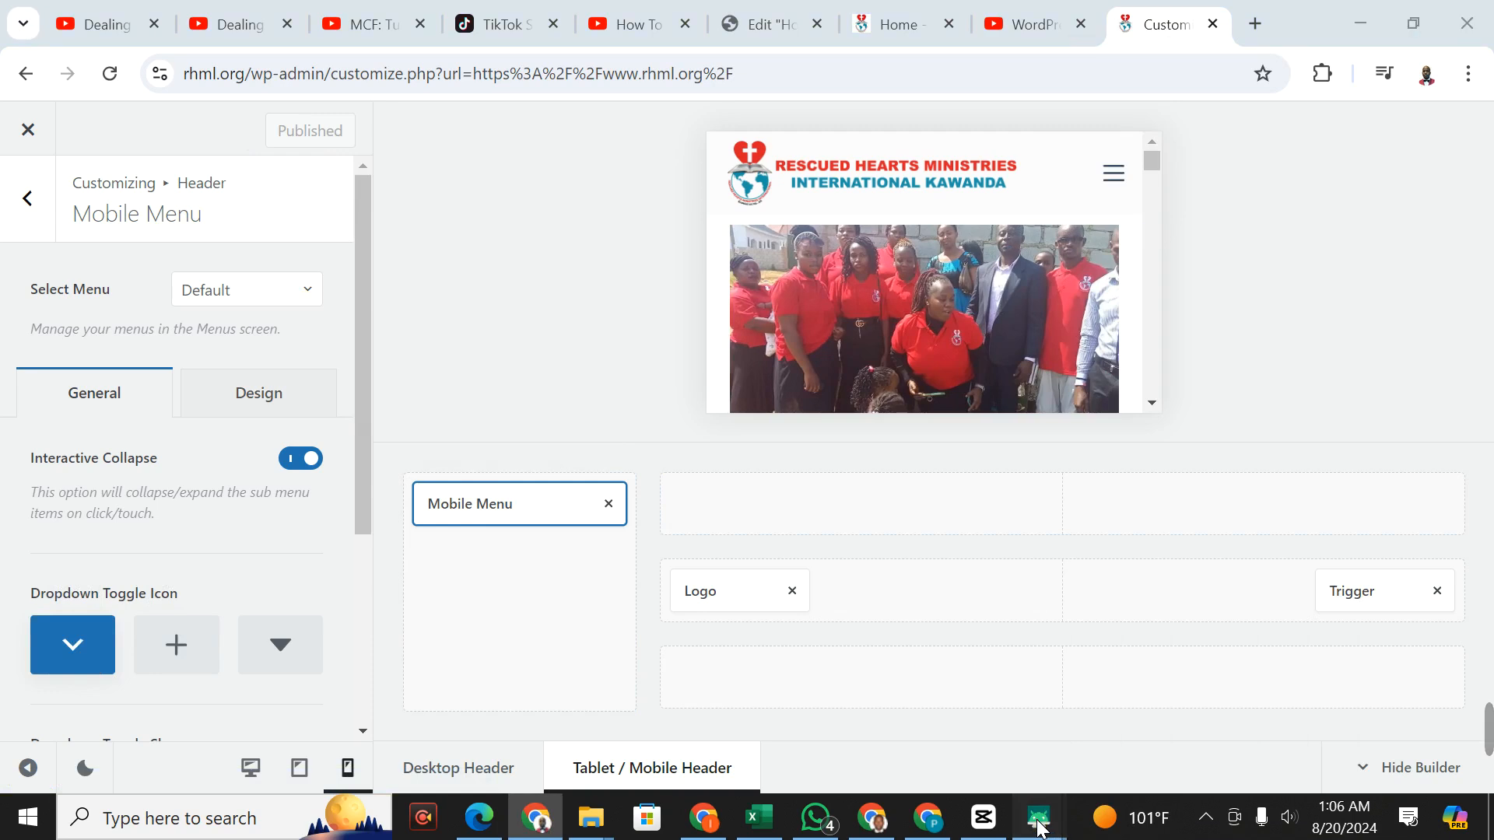
pyautogui.moveTo(1038, 817)
pyautogui.click(1164, 692)
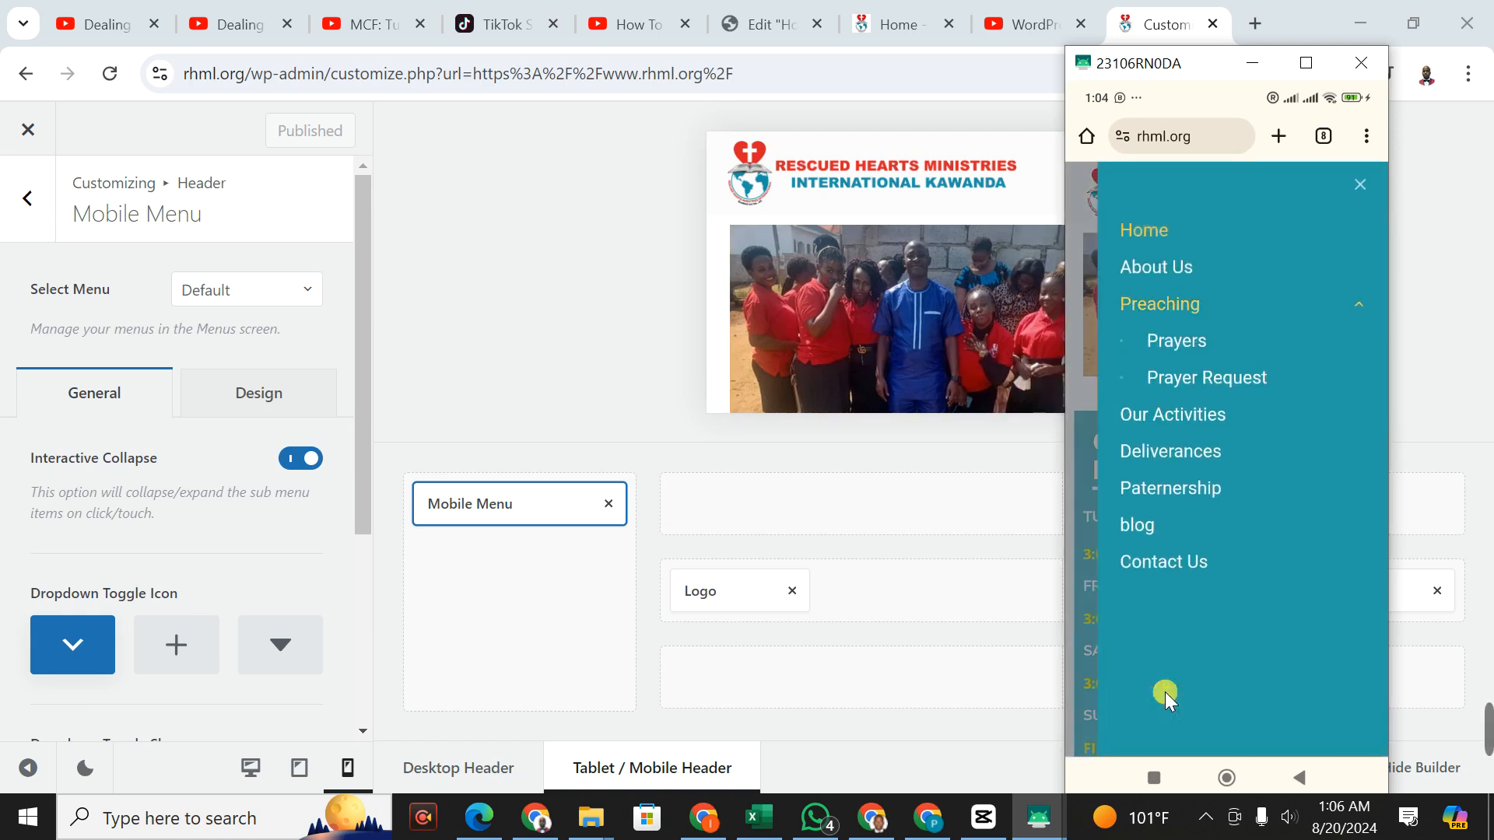
# - Set the mobile menu's dropdown toggle icon to Type 2, publish, and check the menu on the mirrored phone
pyautogui.click(178, 652)
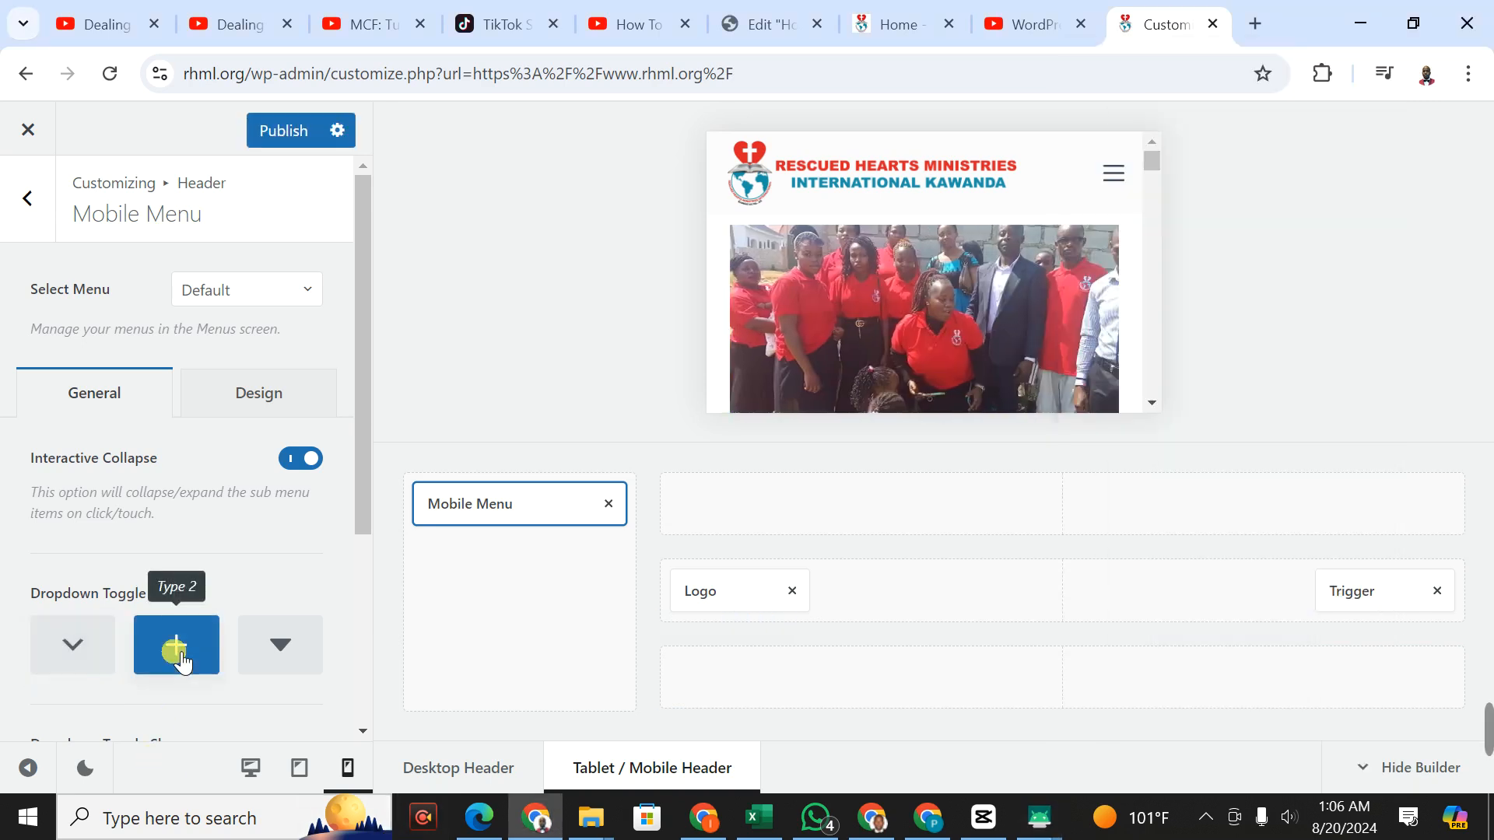
pyautogui.click(274, 135)
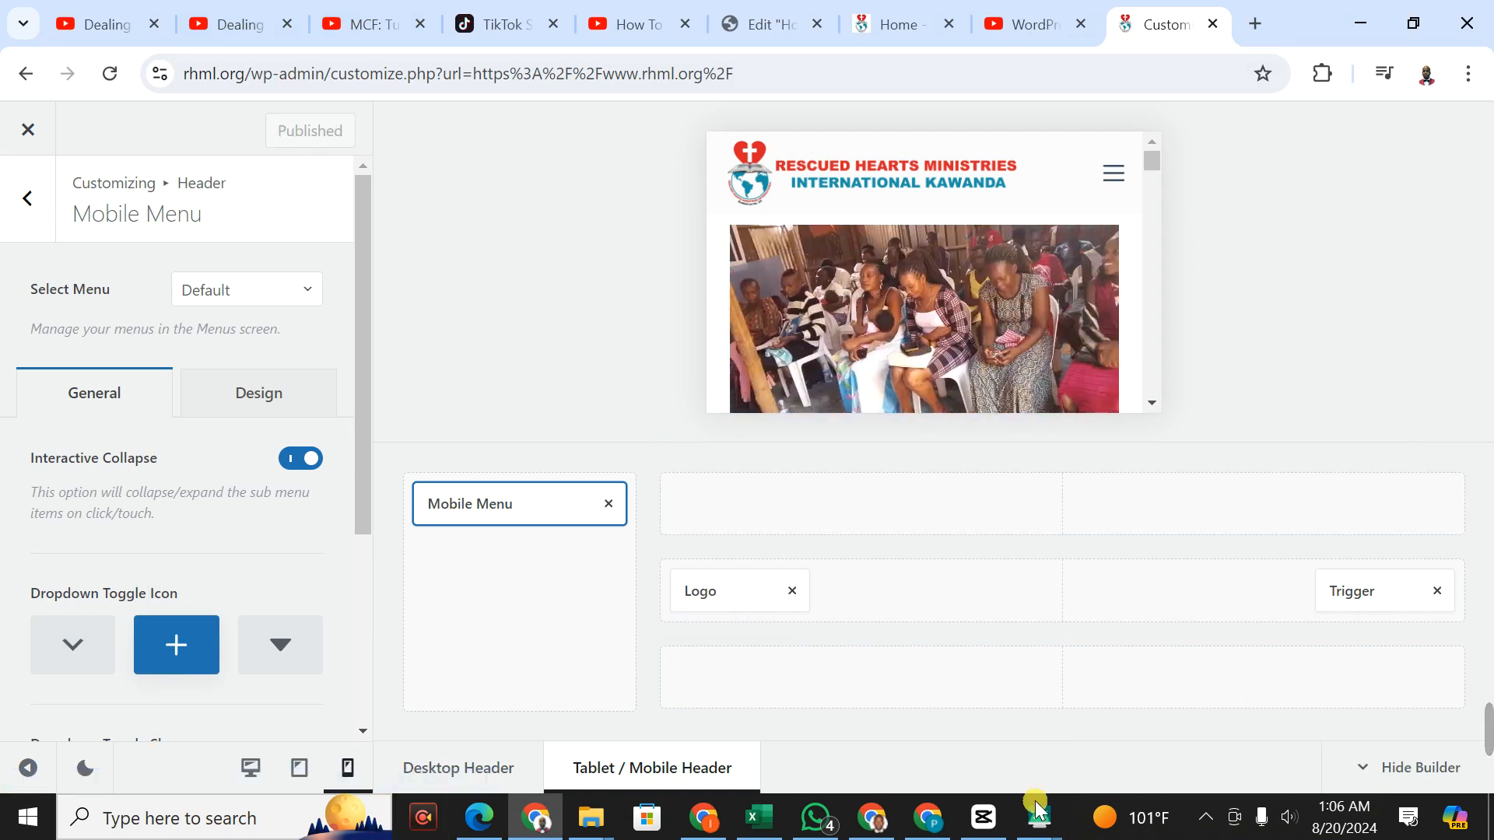
pyautogui.moveTo(1040, 817)
pyautogui.click(1137, 736)
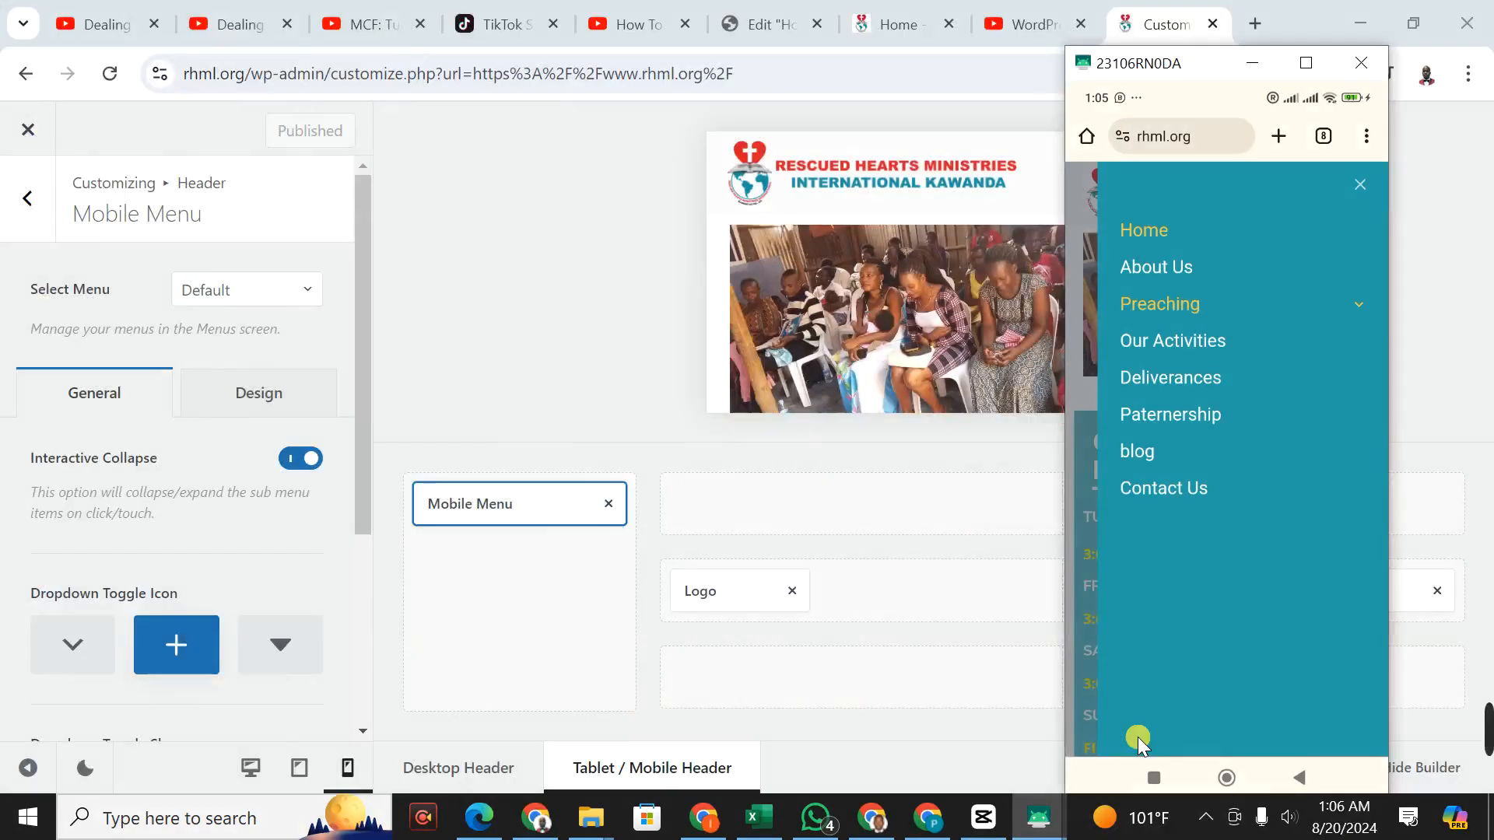
pyautogui.click(1137, 736)
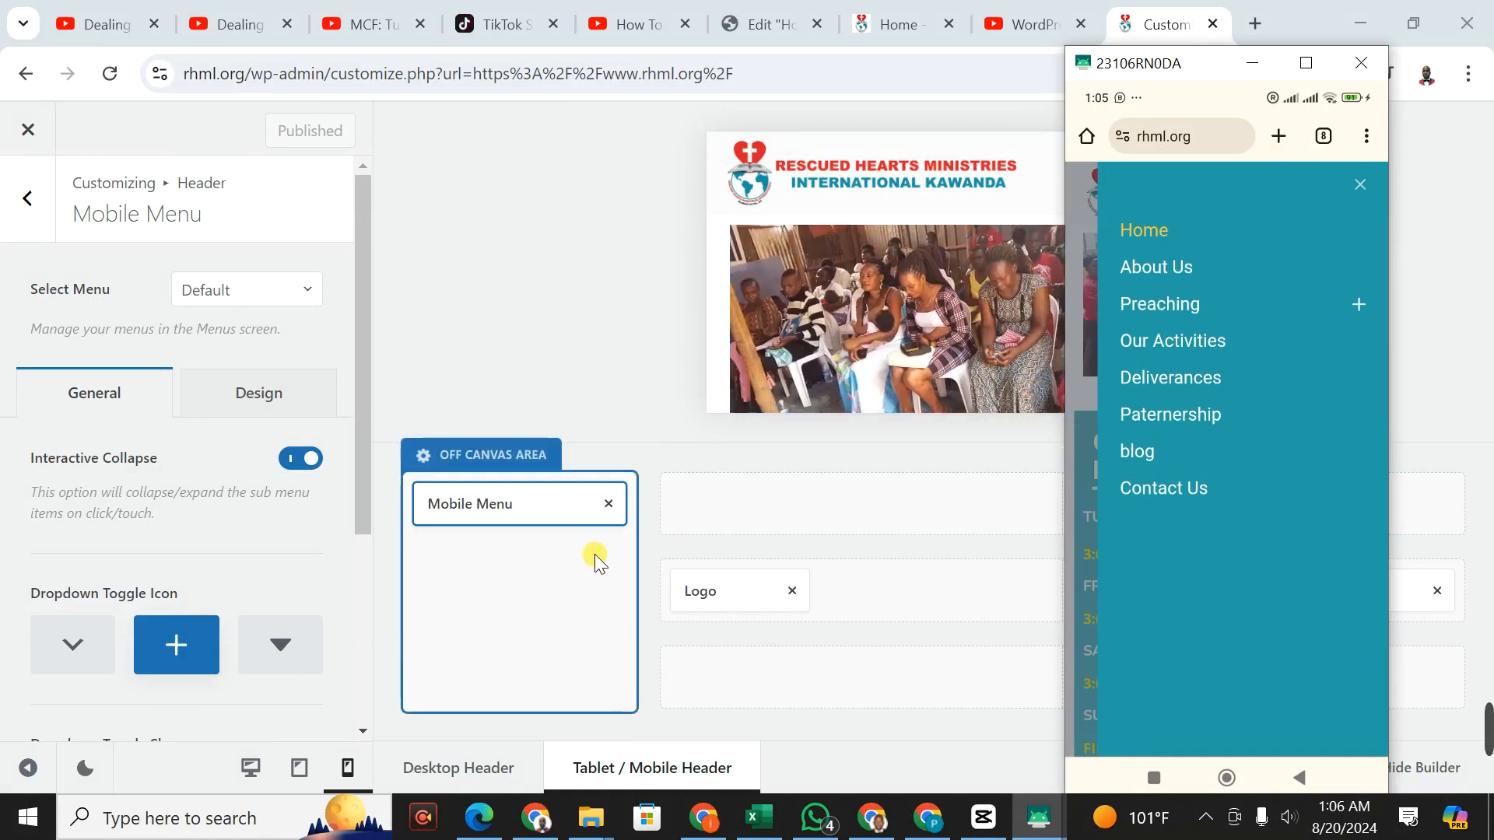
# - Open the Off Canvas Area's design settings and copy the hex code of its panel background colour
pyautogui.click(428, 458)
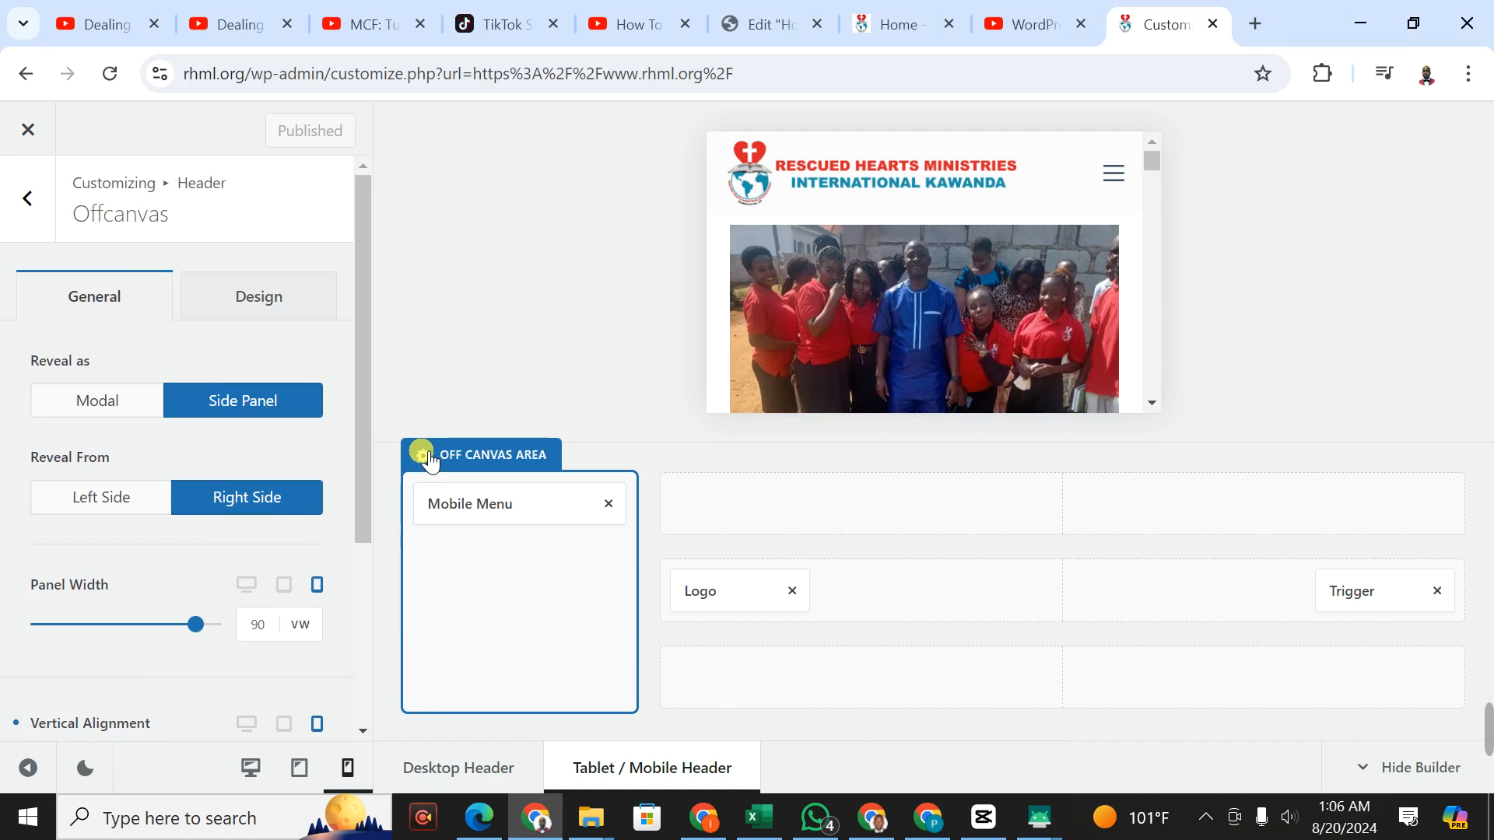
pyautogui.click(274, 297)
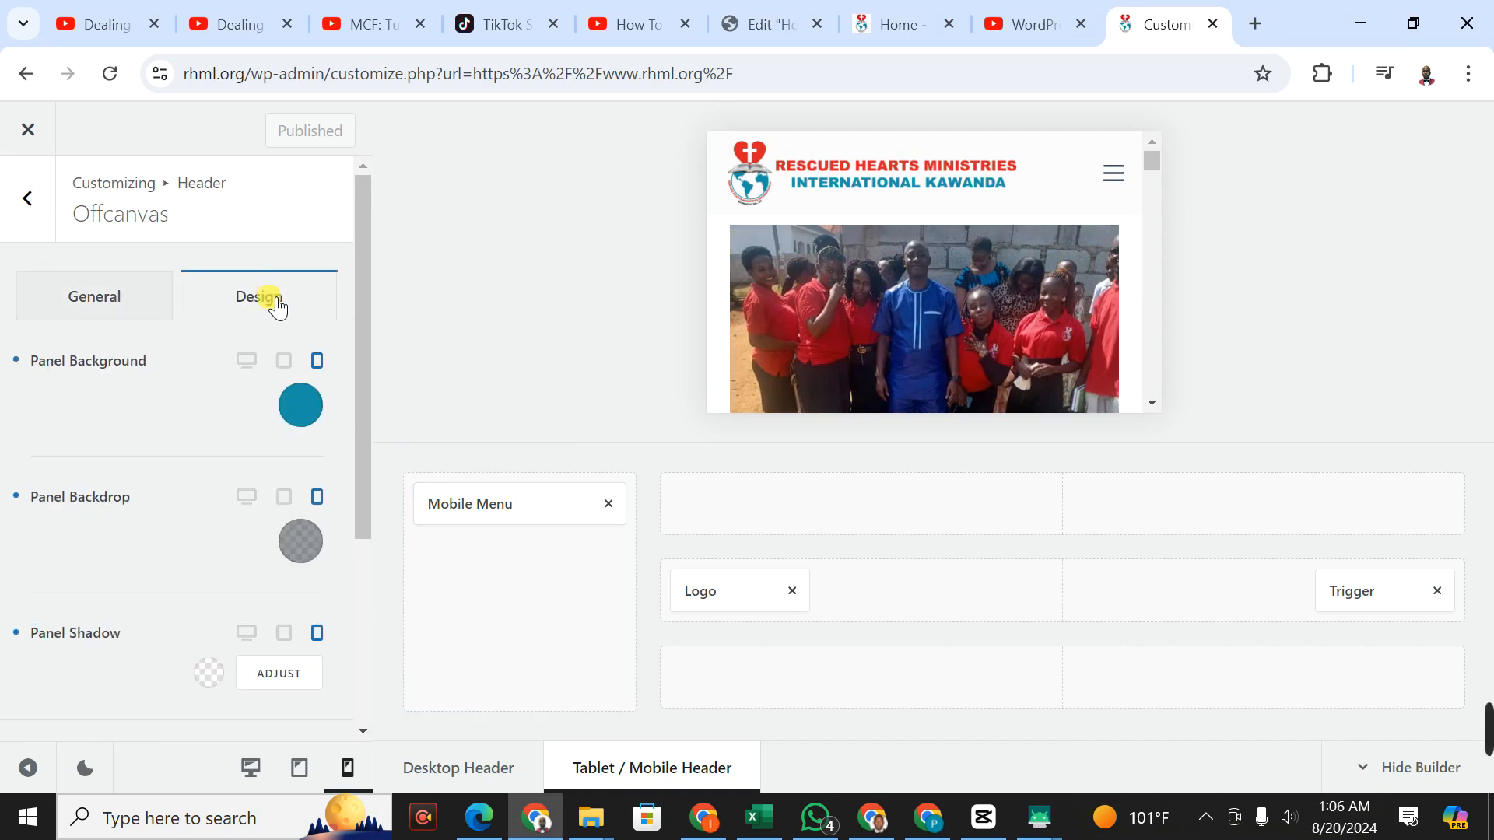
pyautogui.click(307, 412)
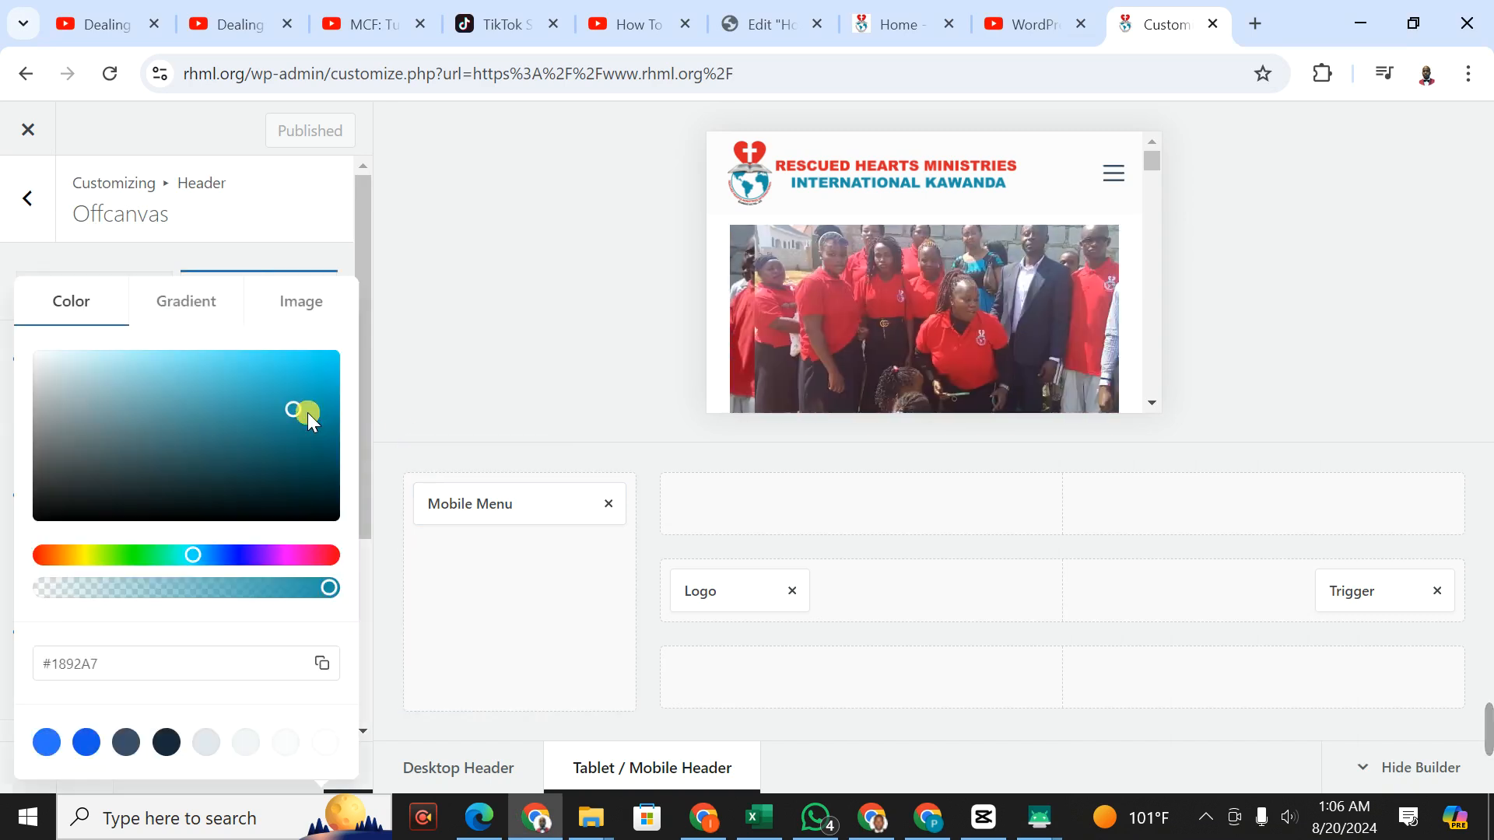
pyautogui.click(319, 661)
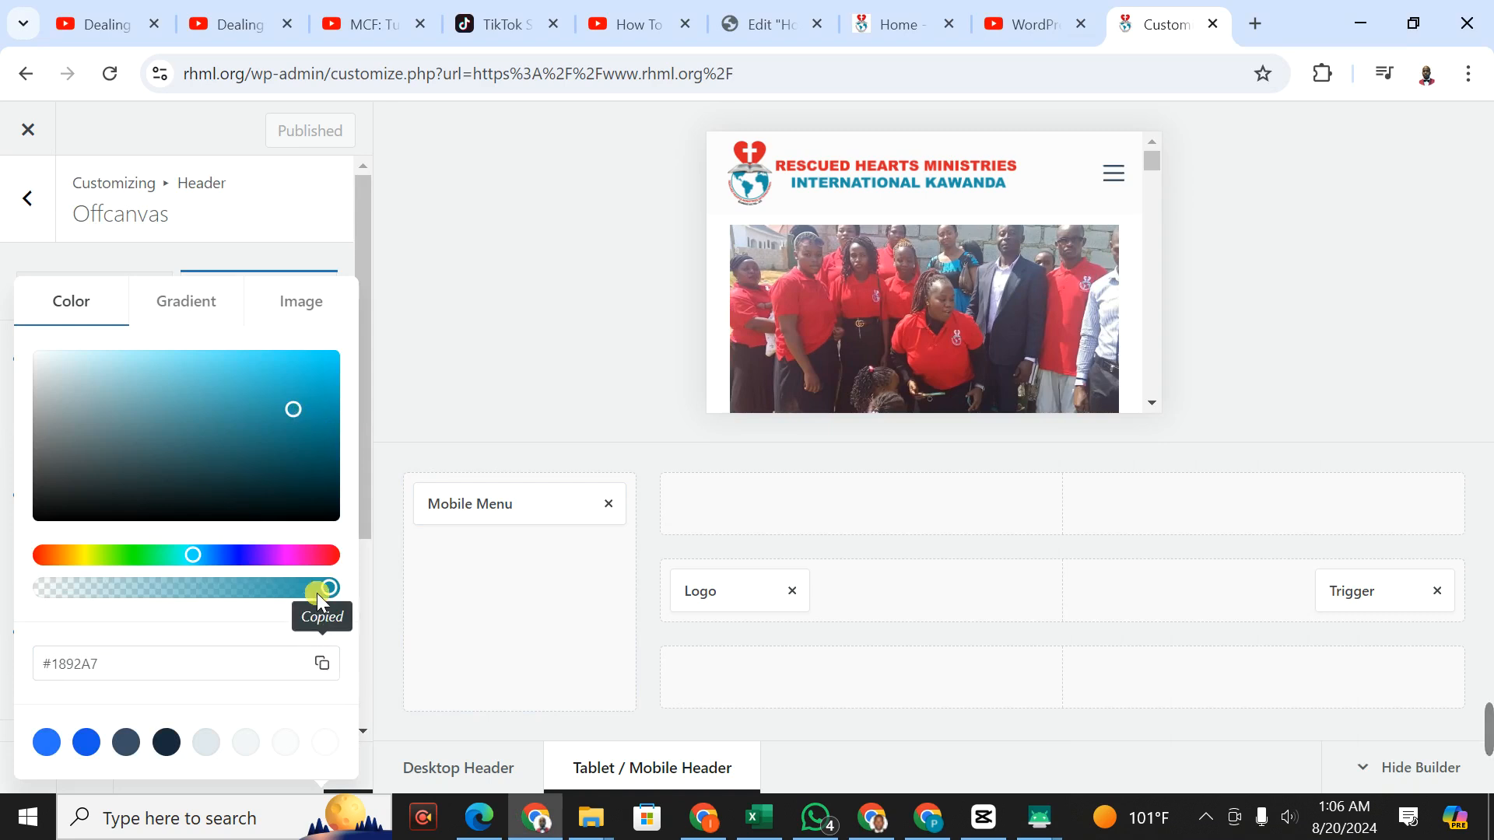
# - Set the off-canvas panel background to orange #f66f20, publish, and check the menu on the mirrored phone
pyautogui.click(61, 553)
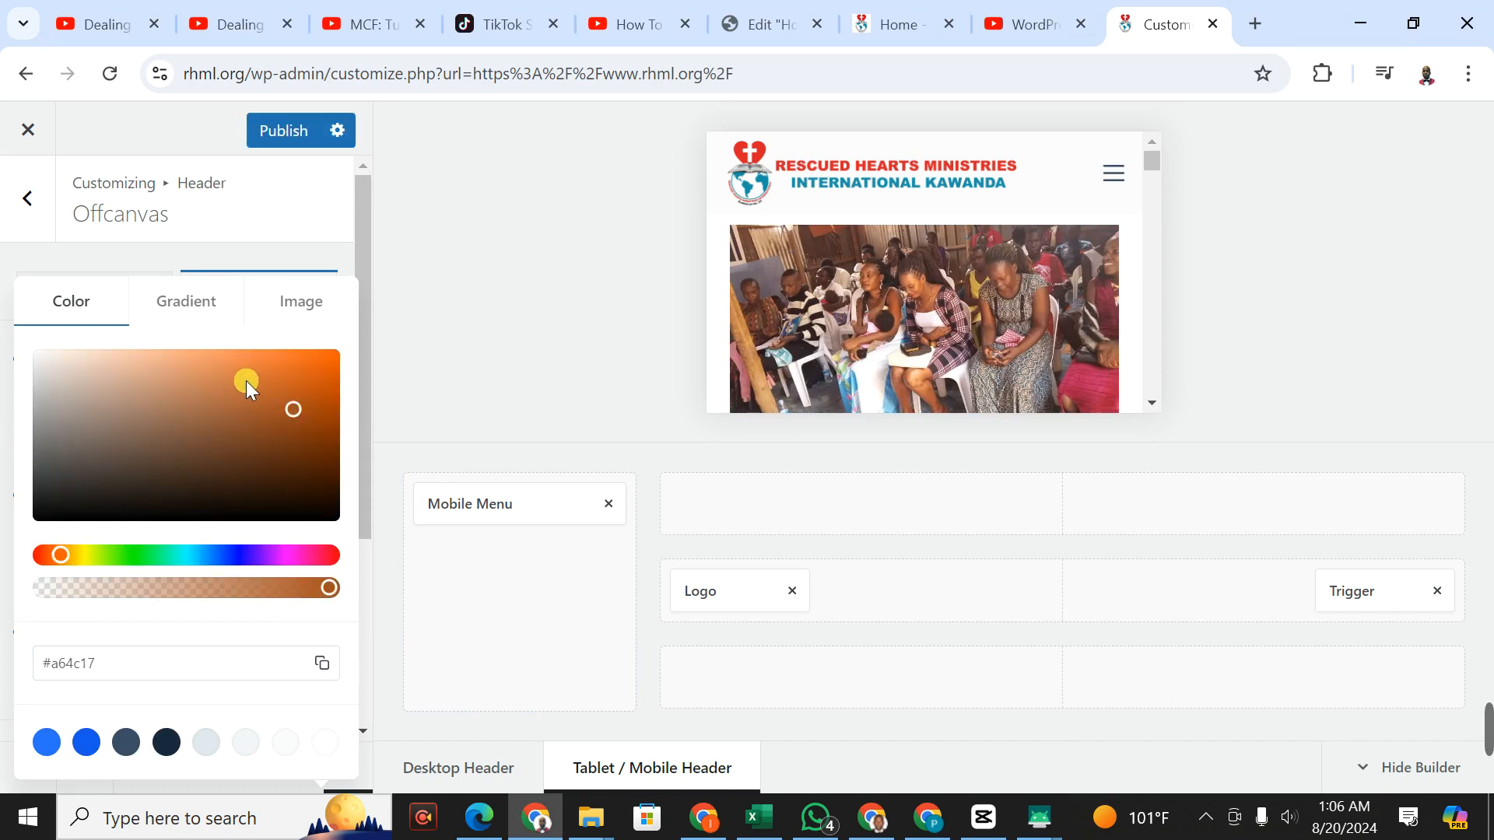
pyautogui.moveTo(245, 380); pyautogui.dragTo(297, 356)
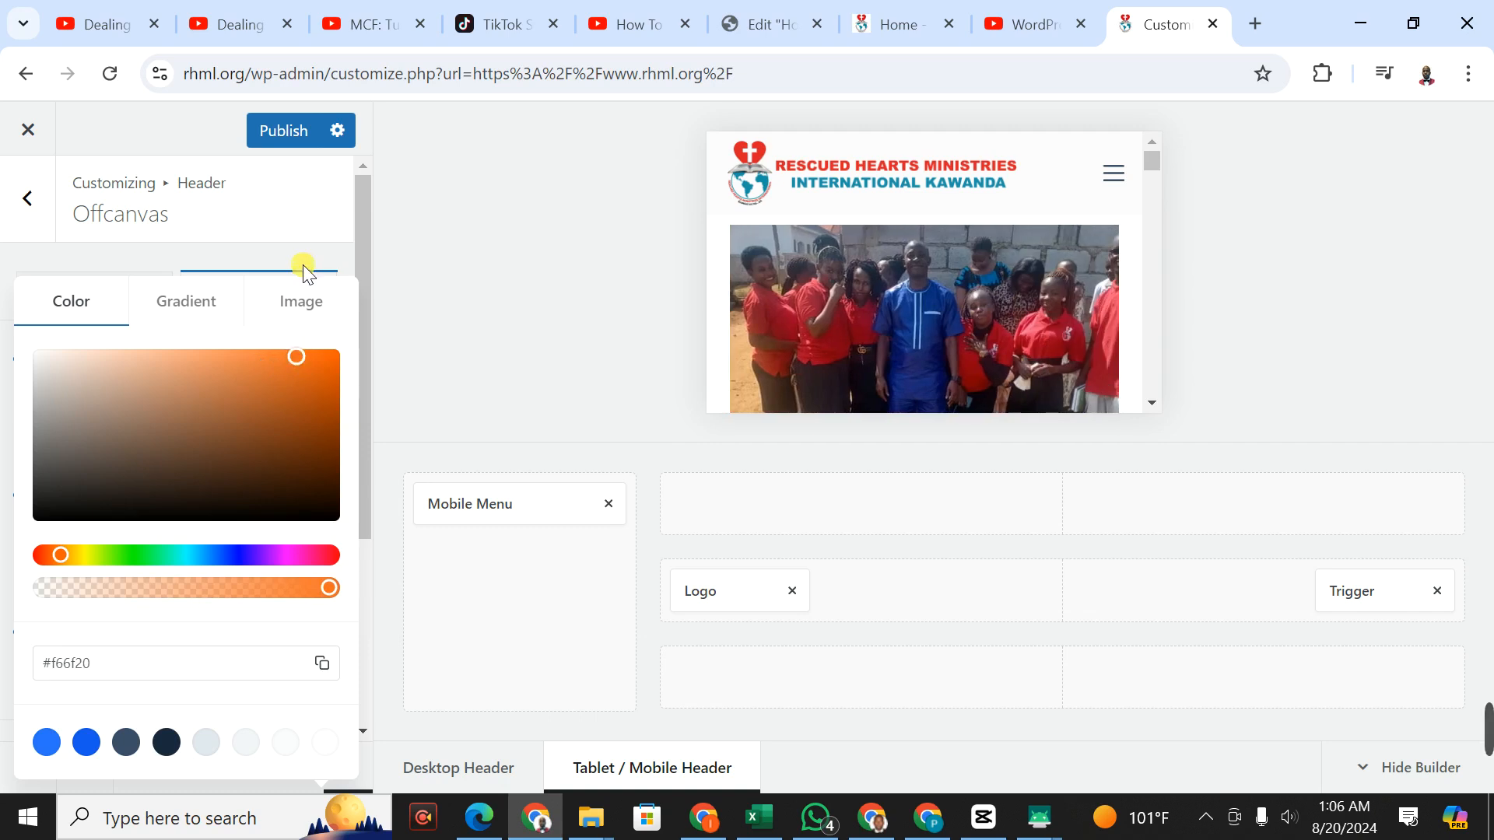
pyautogui.click(300, 245)
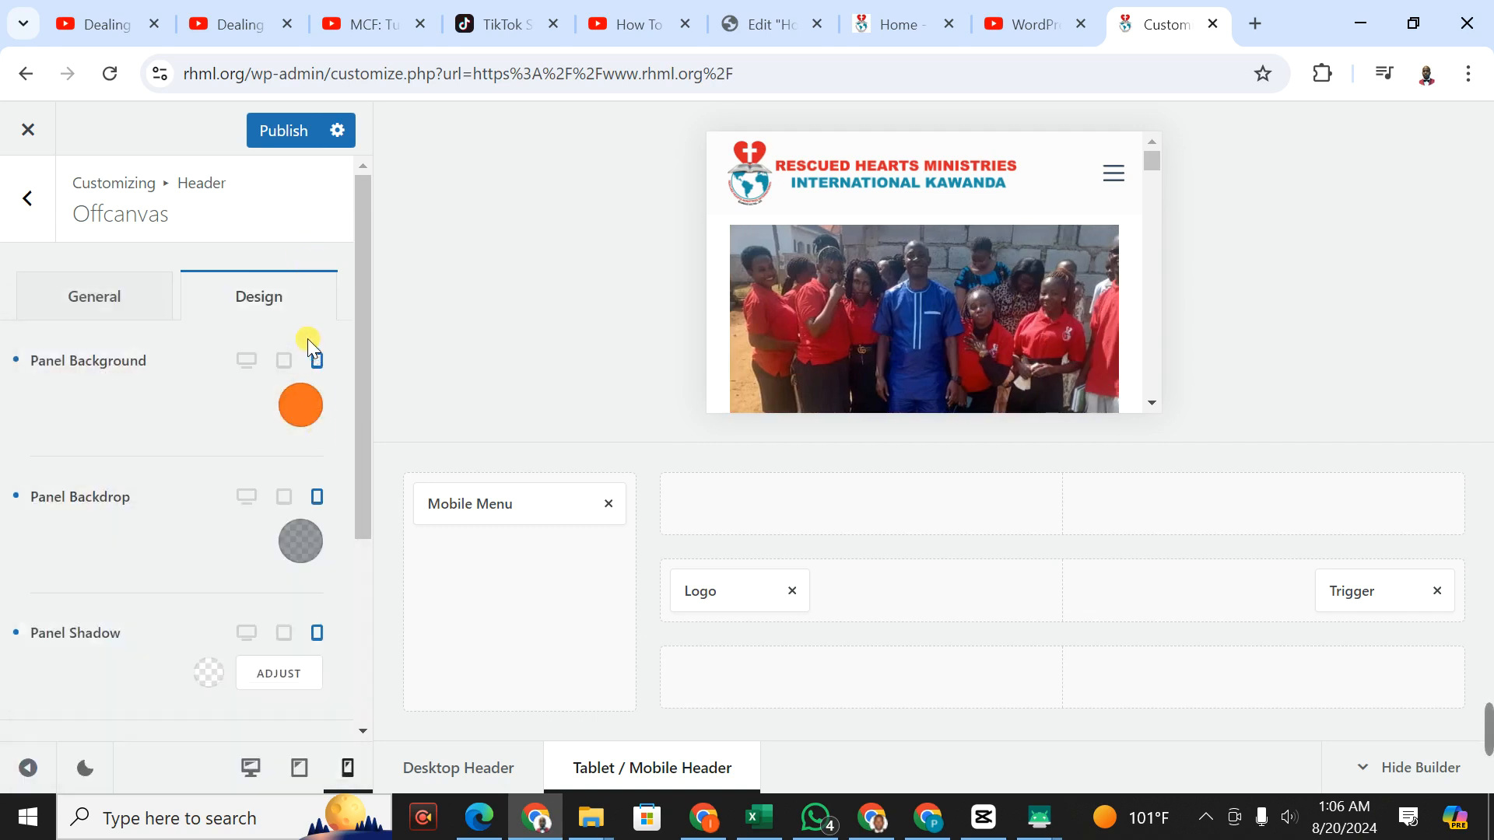
pyautogui.click(273, 129)
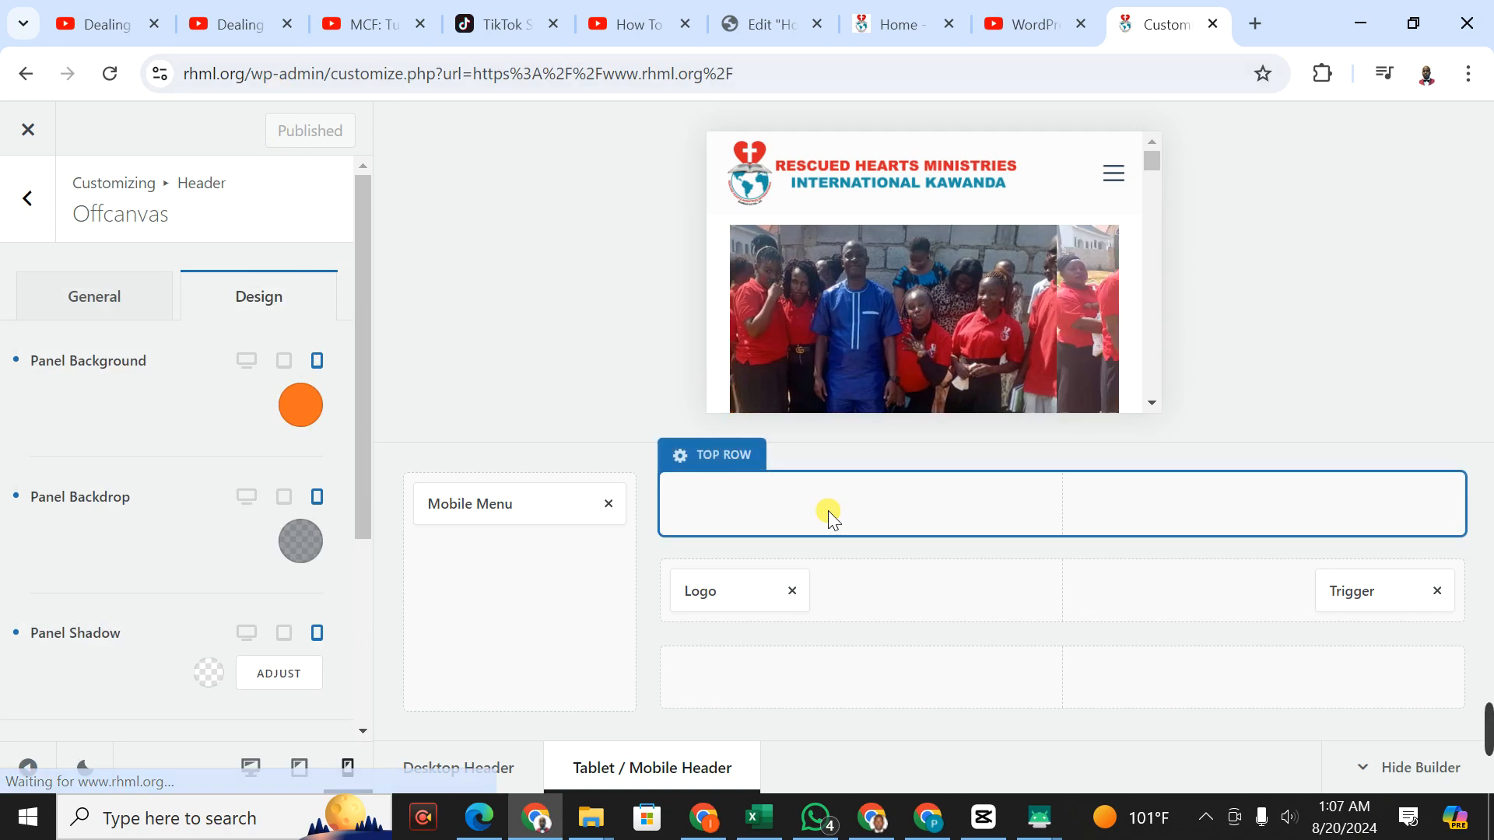
pyautogui.moveTo(1040, 813)
pyautogui.click(1146, 712)
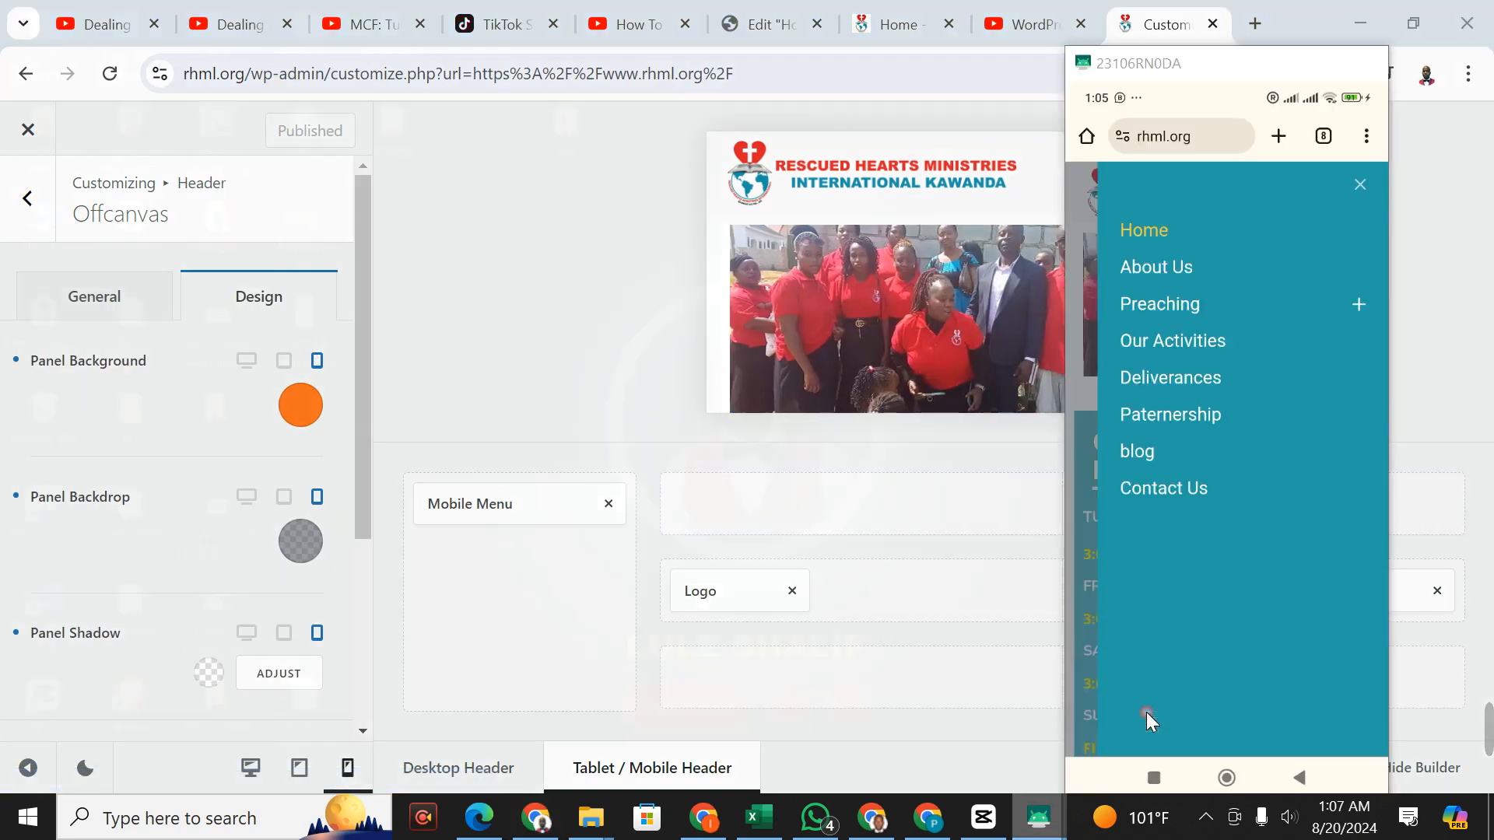
pyautogui.click(1204, 354)
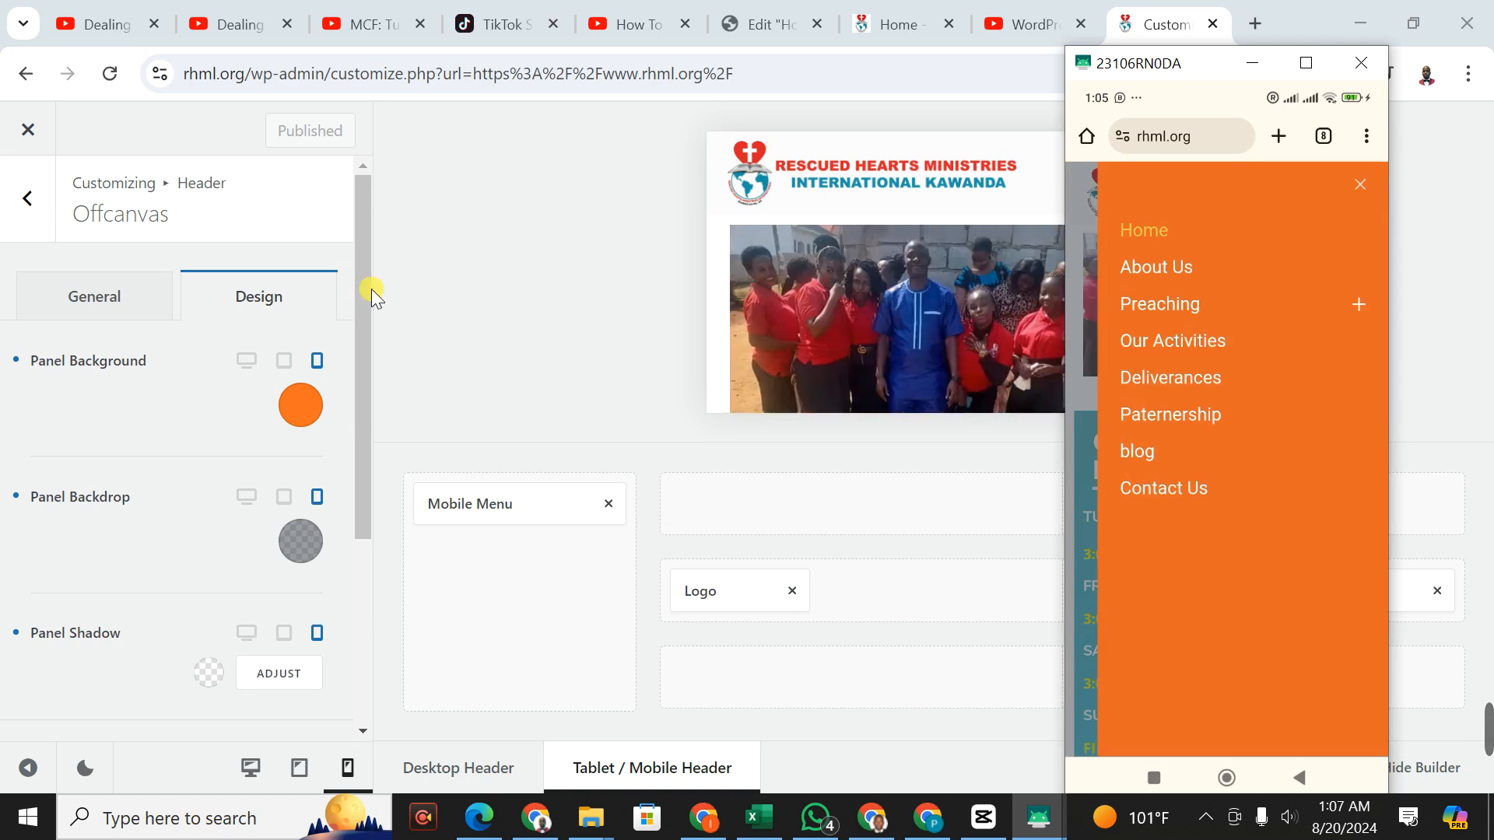
# - Set the off-canvas panel background to the copied colour #1892A7, publish, and check it on the mirrored phone
pyautogui.click(321, 410)
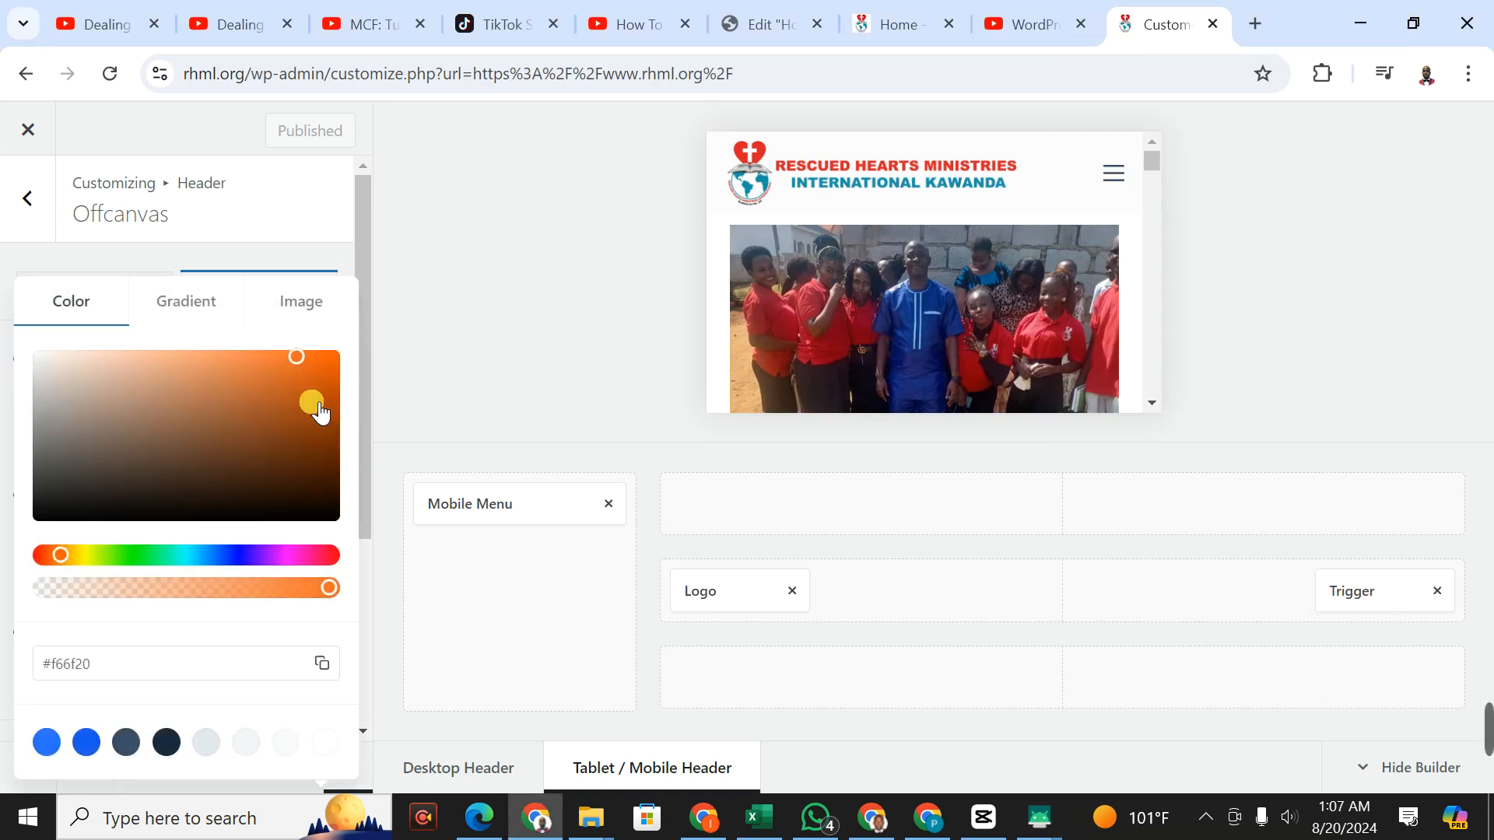
pyautogui.moveTo(140, 664); pyautogui.dragTo(39, 663)
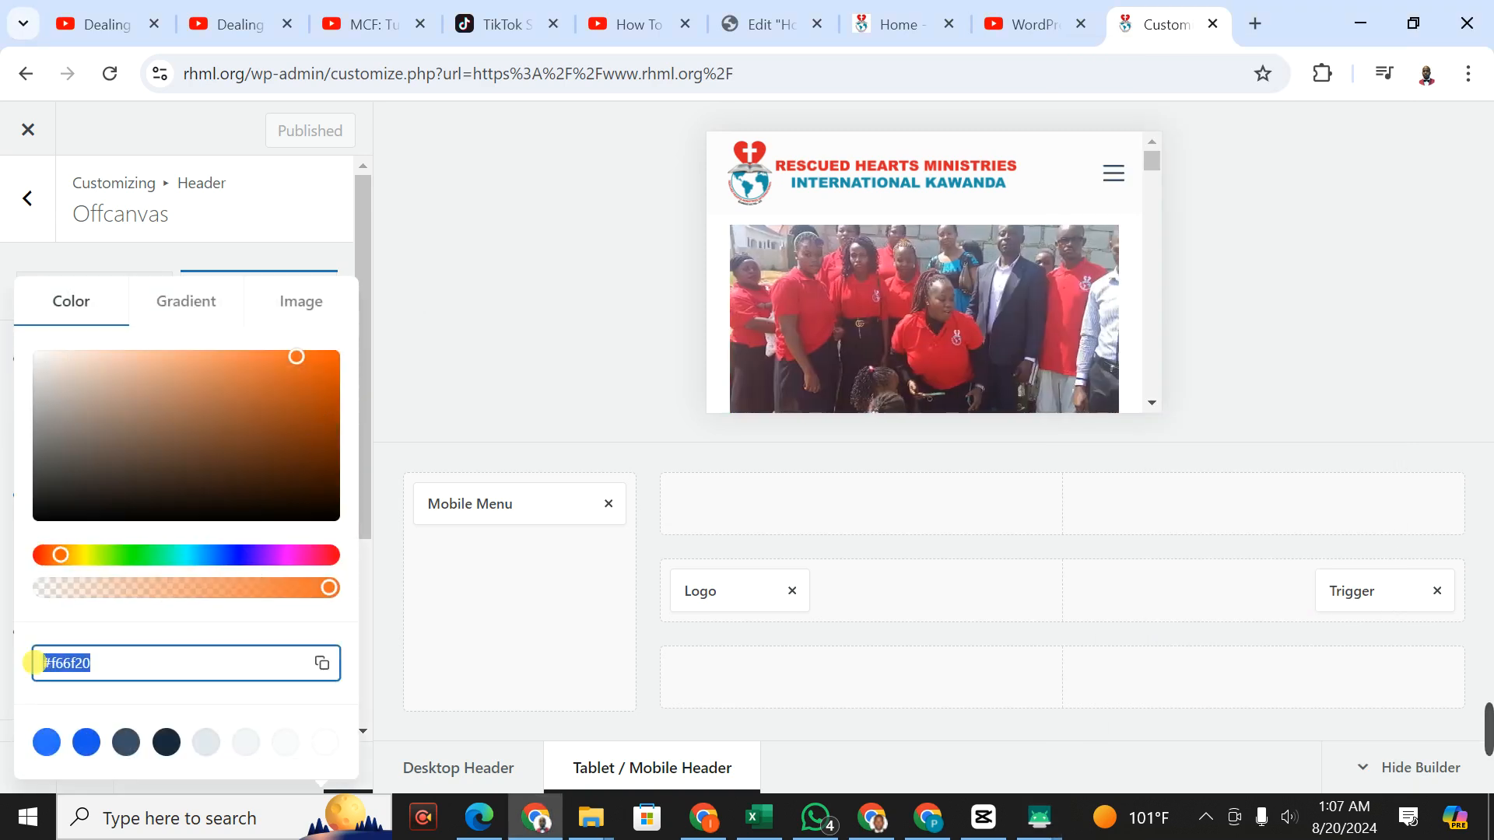
pyautogui.hotkey('ctrl', 'v')
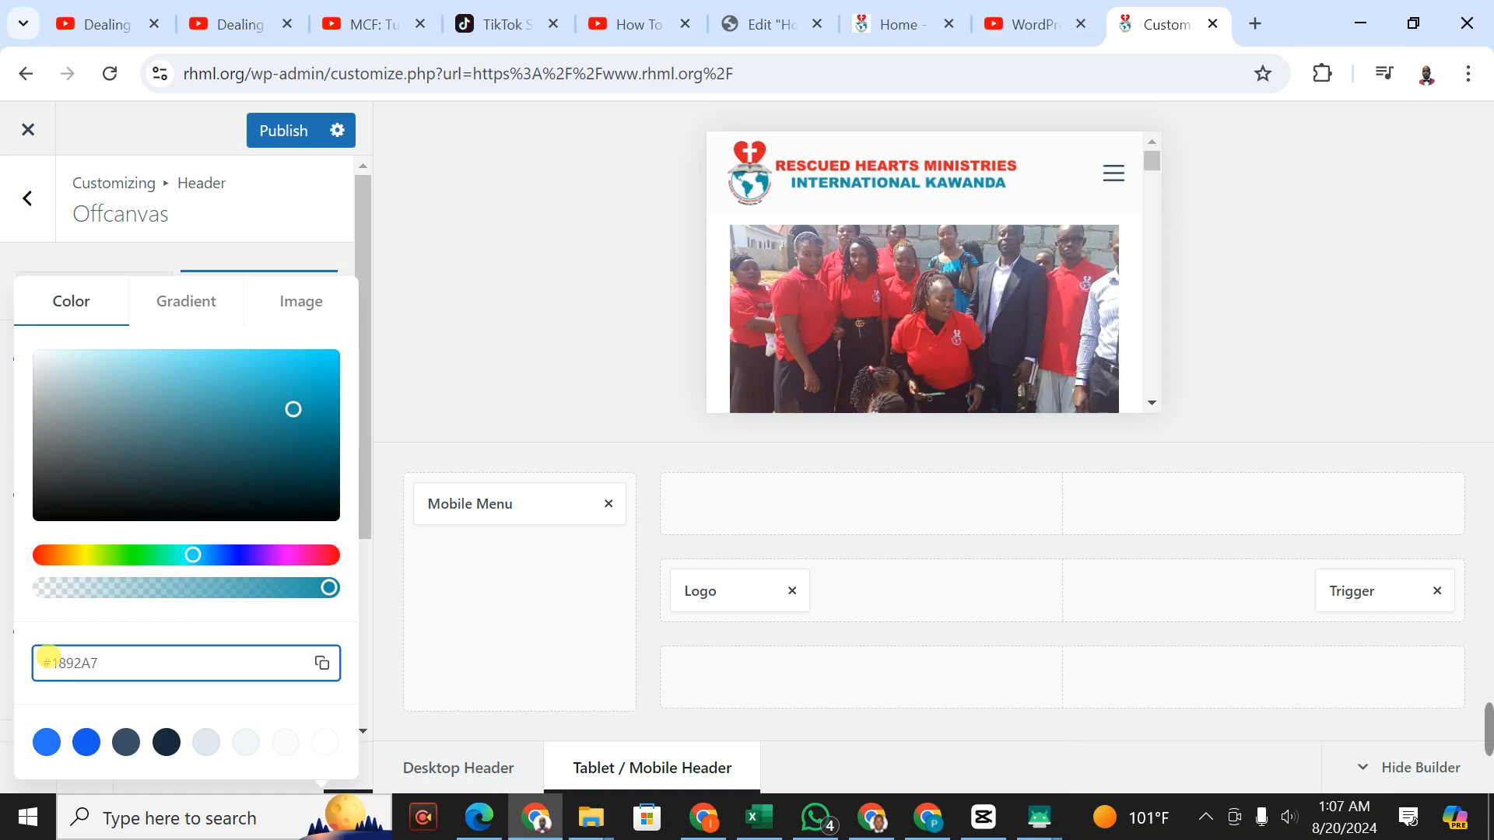
pyautogui.click(289, 130)
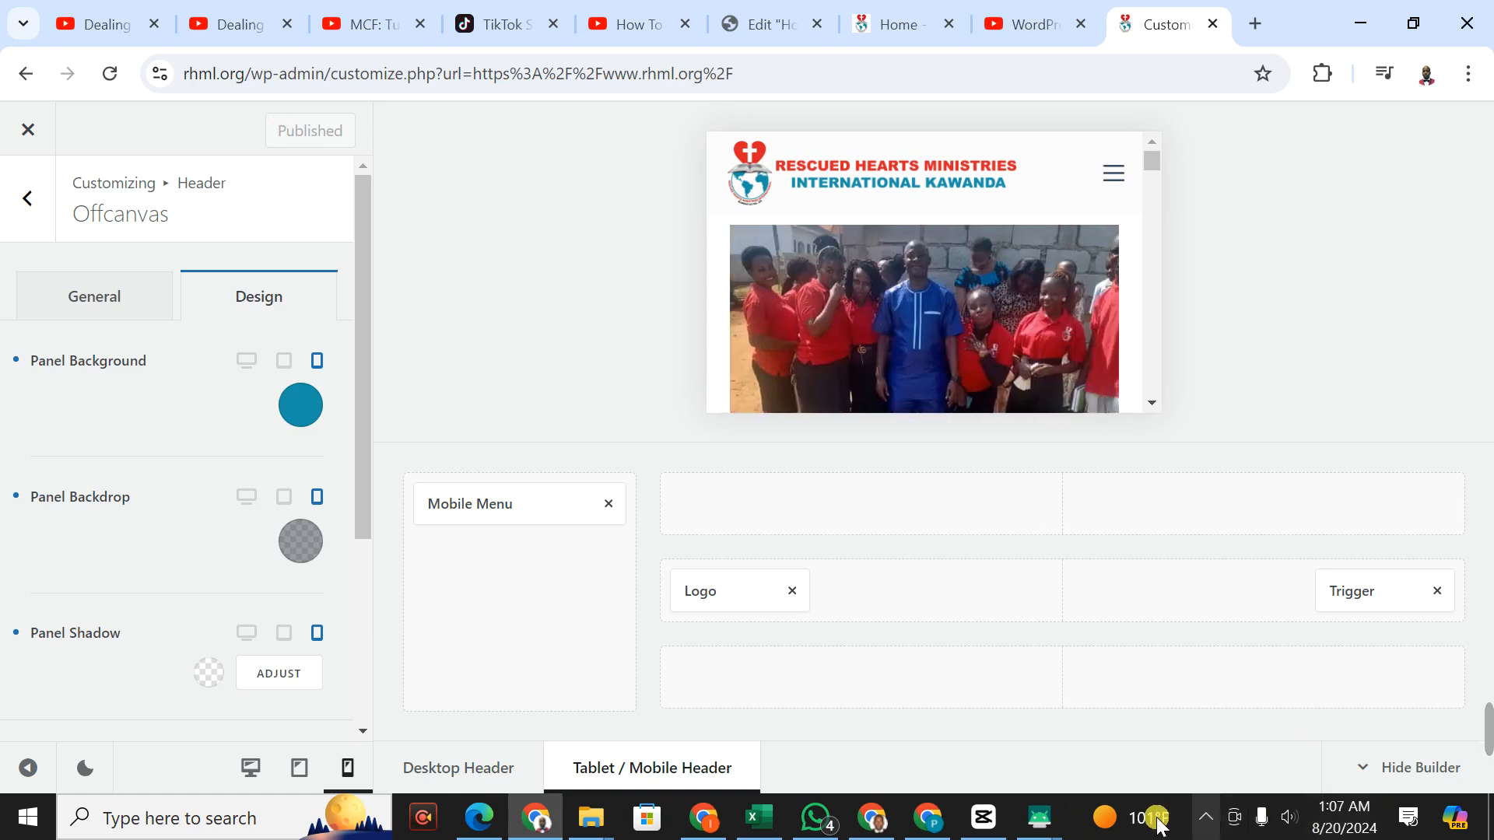
pyautogui.moveTo(1042, 824)
pyautogui.click(1188, 697)
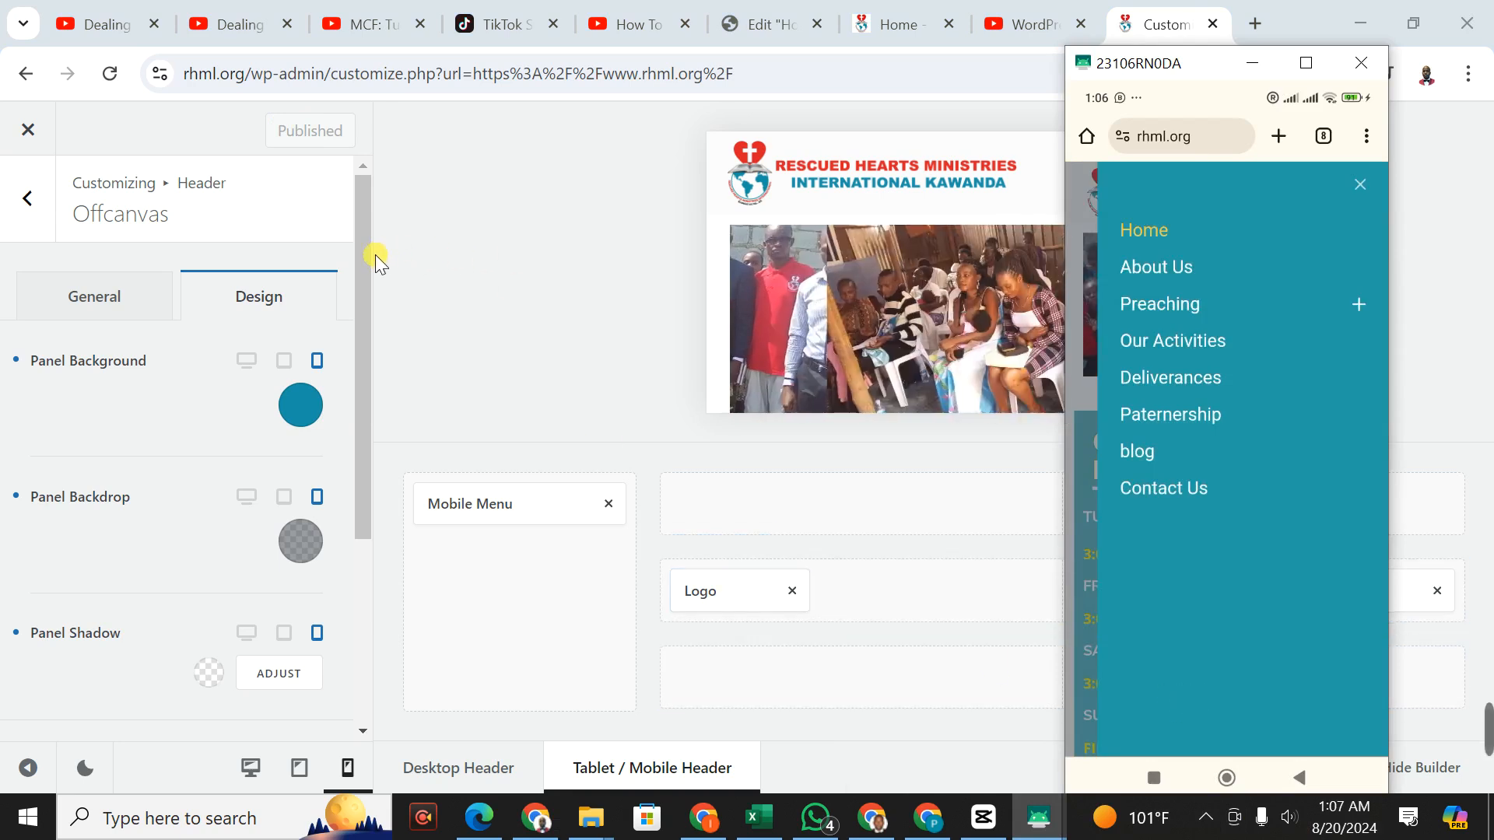
# - Review the off-canvas panel's close button type choices and return to its general options
pyautogui.moveTo(365, 253); pyautogui.dragTo(358, 470)
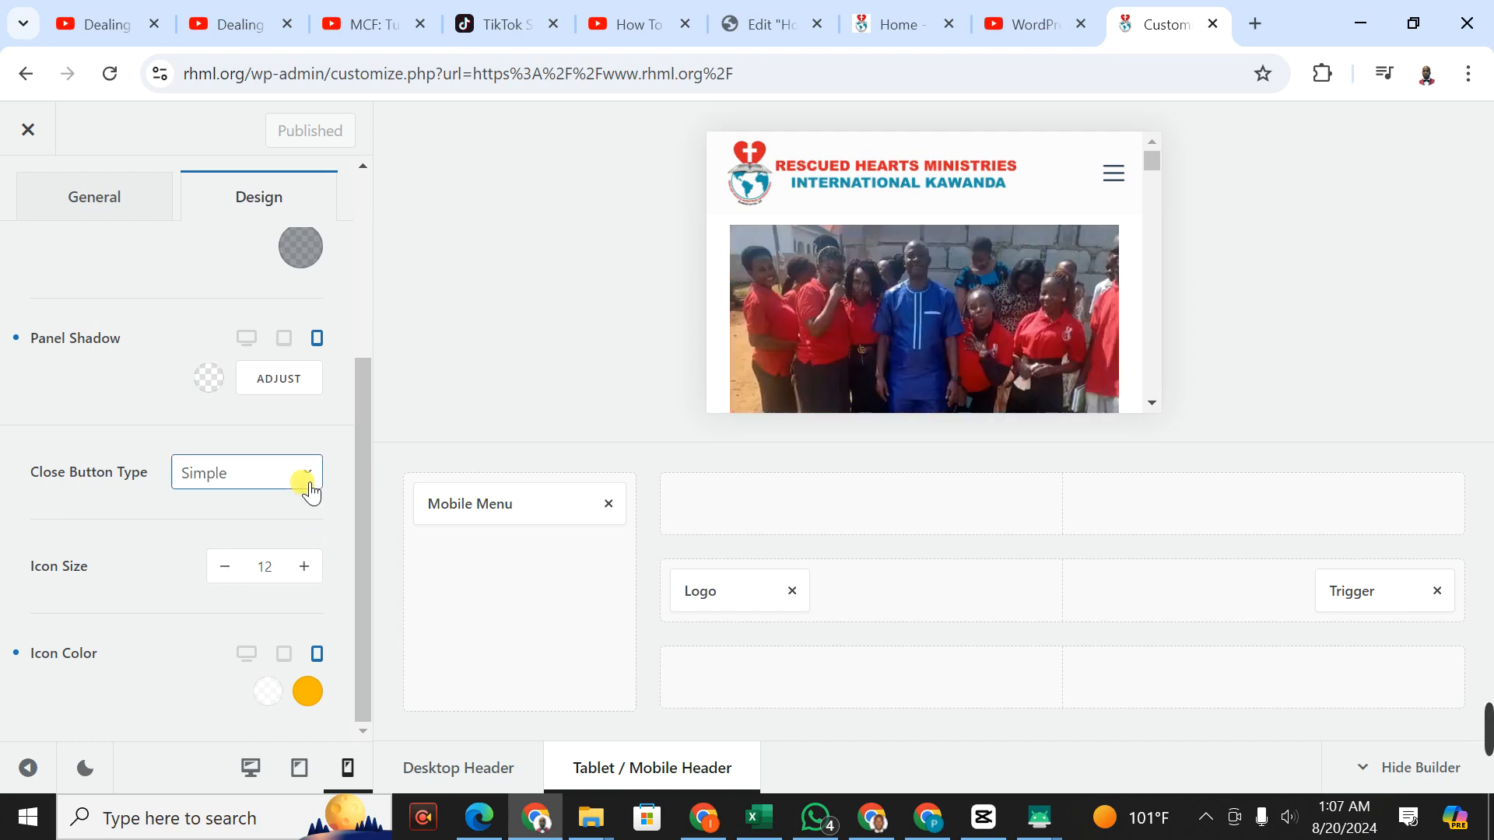
pyautogui.click(310, 480)
pyautogui.click(309, 481)
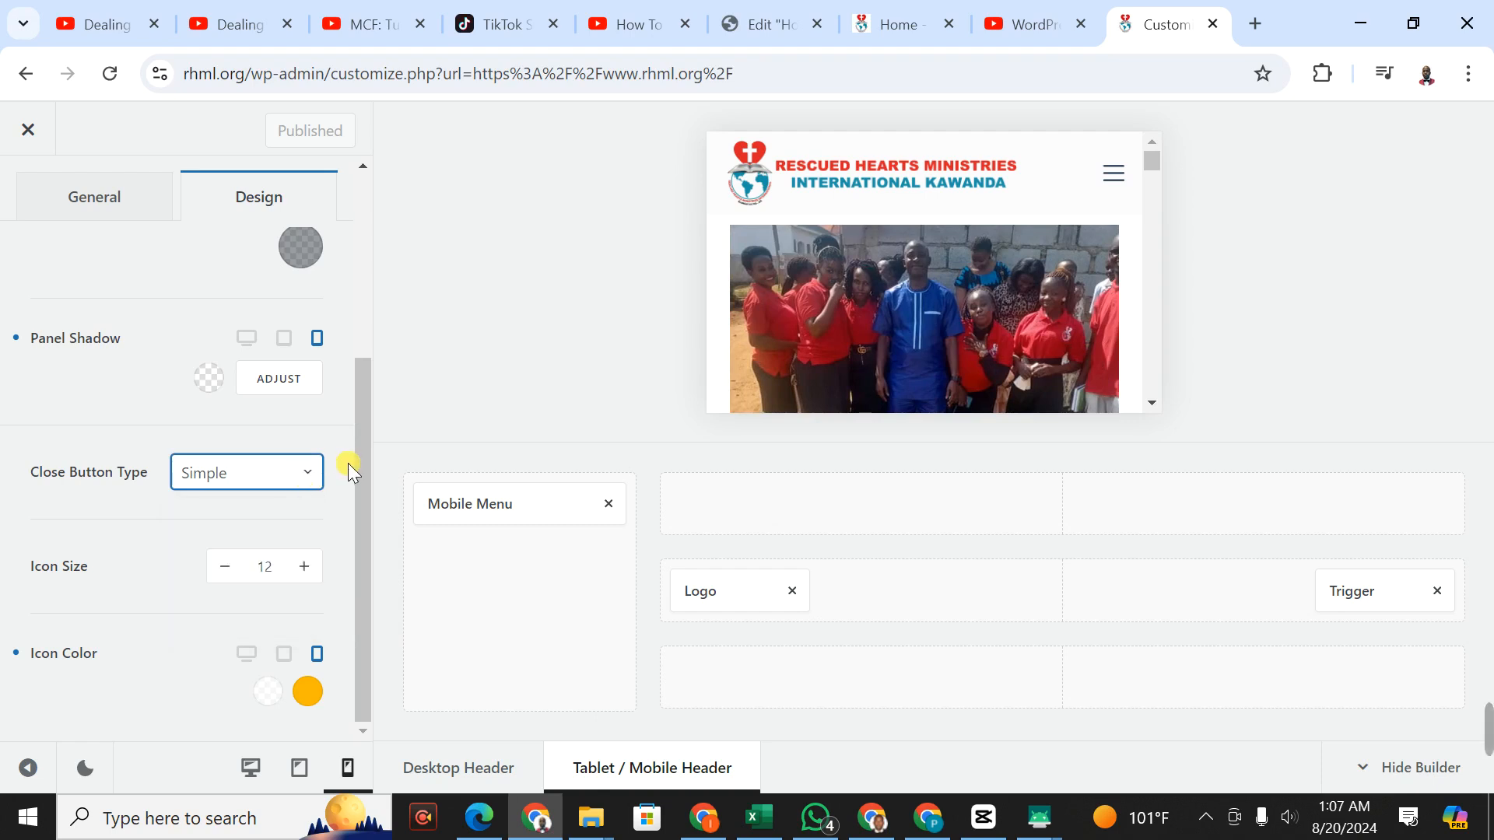
pyautogui.moveTo(361, 447); pyautogui.dragTo(372, 211)
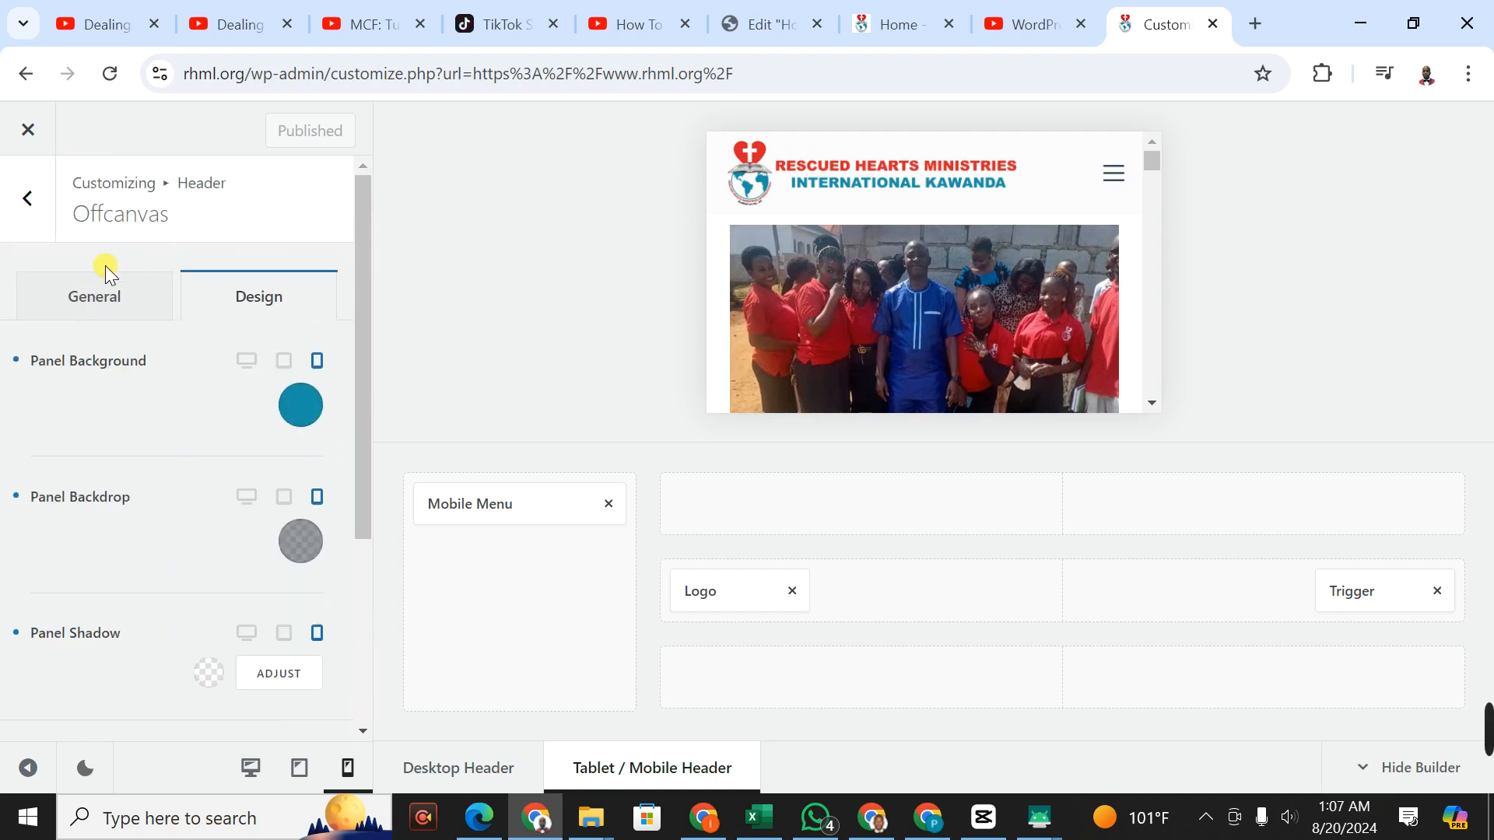
pyautogui.click(93, 290)
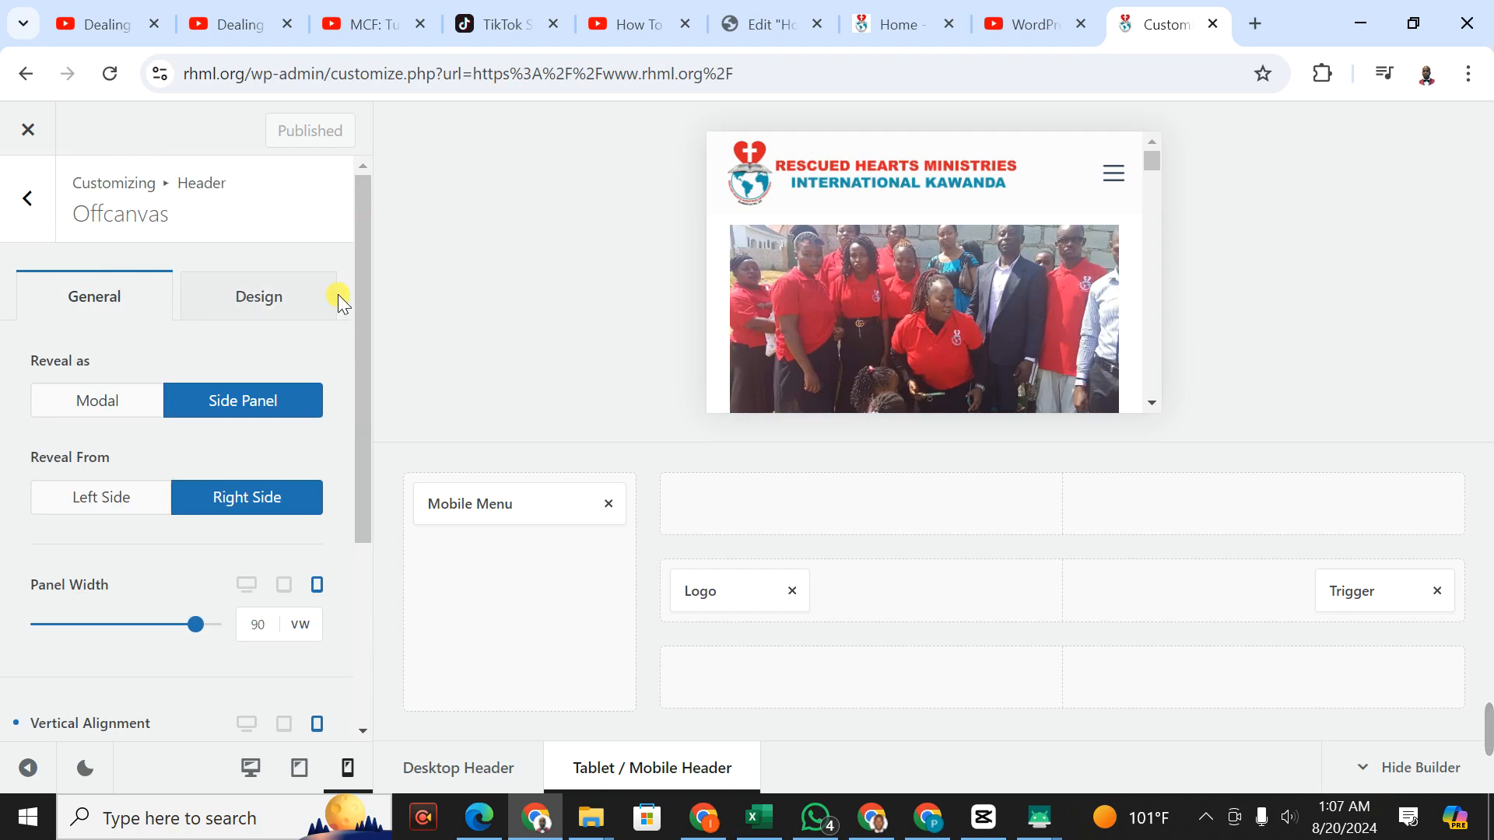
# - Open the Mobile Menu element's design settings and bring up the mirrored phone to view its current menu text
pyautogui.moveTo(362, 260); pyautogui.dragTo(362, 547)
pyautogui.click(471, 521)
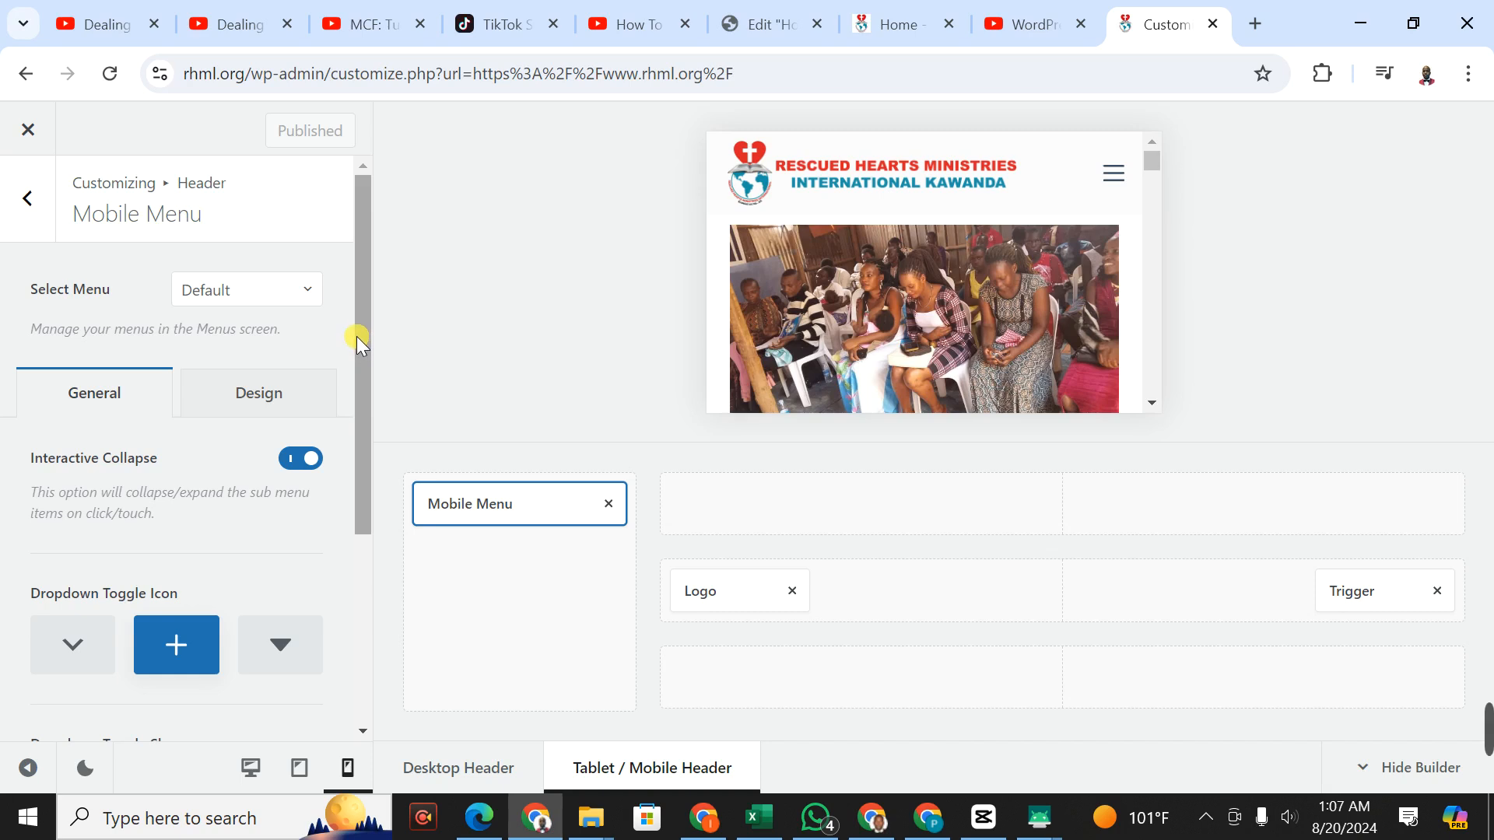
pyautogui.click(261, 386)
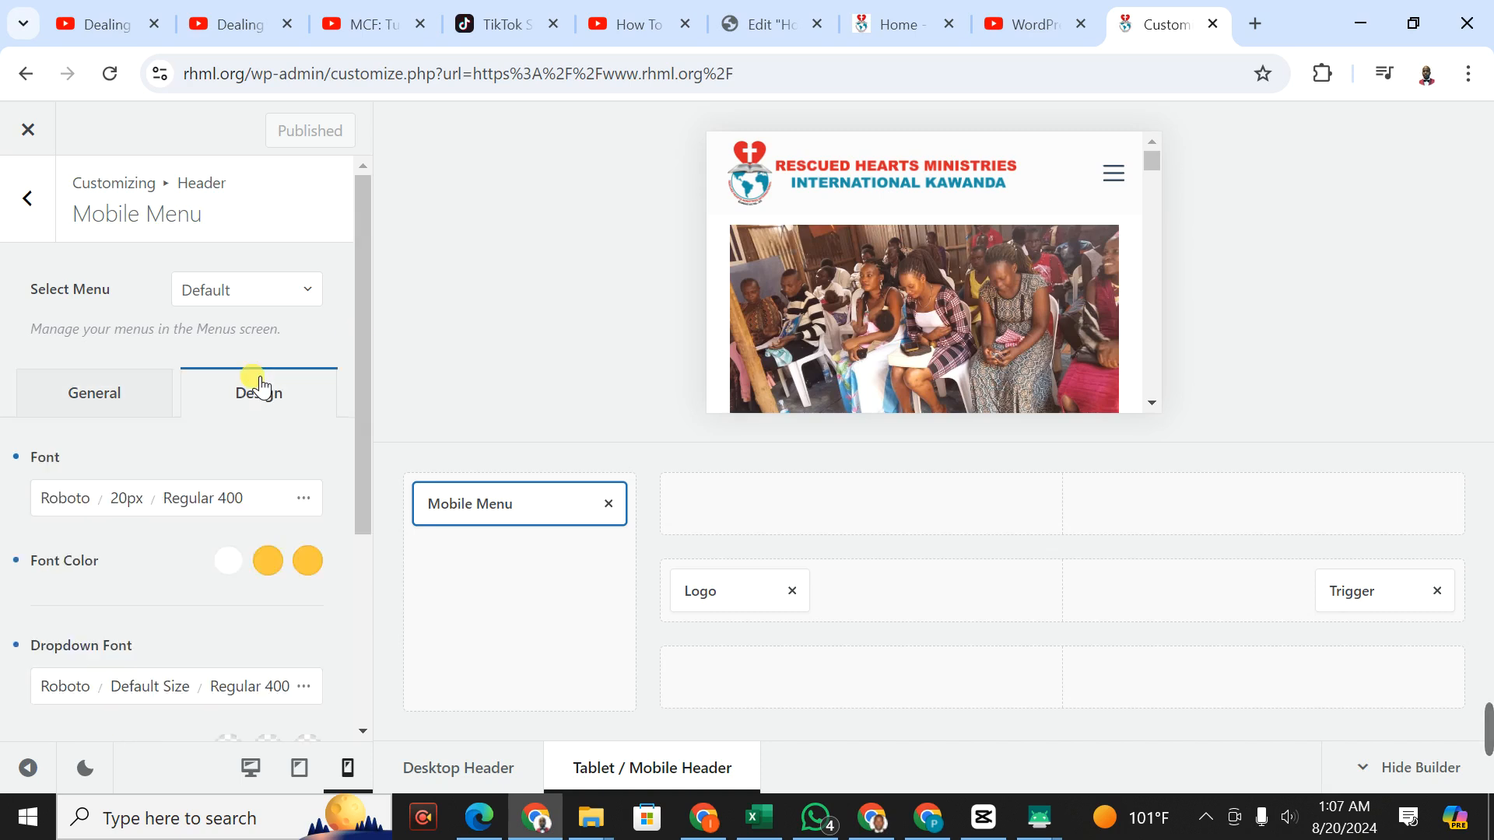
pyautogui.scroll(-2, 364, 432)
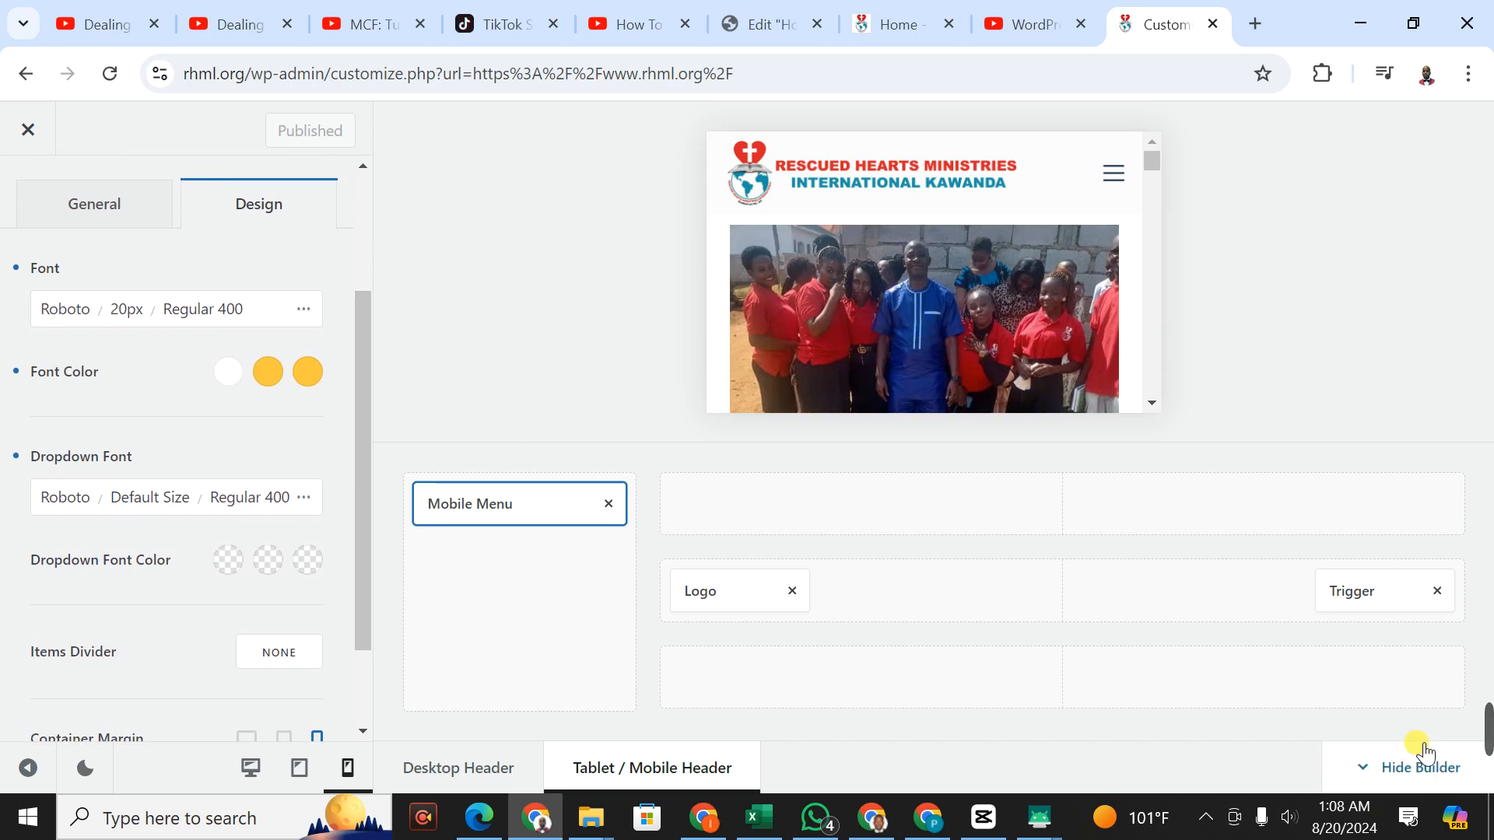
pyautogui.moveTo(1039, 817)
pyautogui.click(1140, 742)
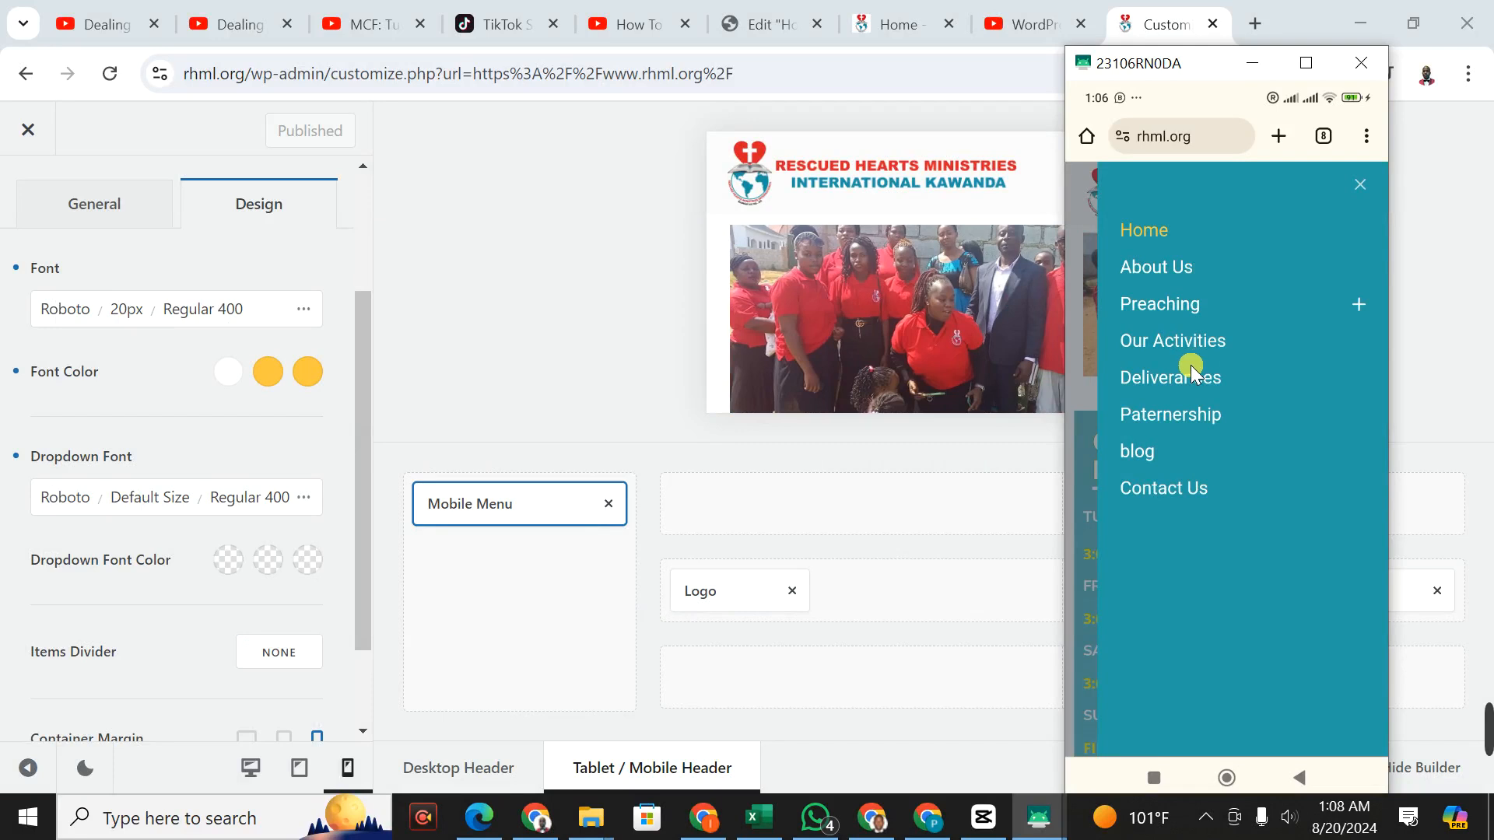
# - Set the mobile menu's main font to Nunito Sans and publish the change
pyautogui.doubleClick(66, 311)
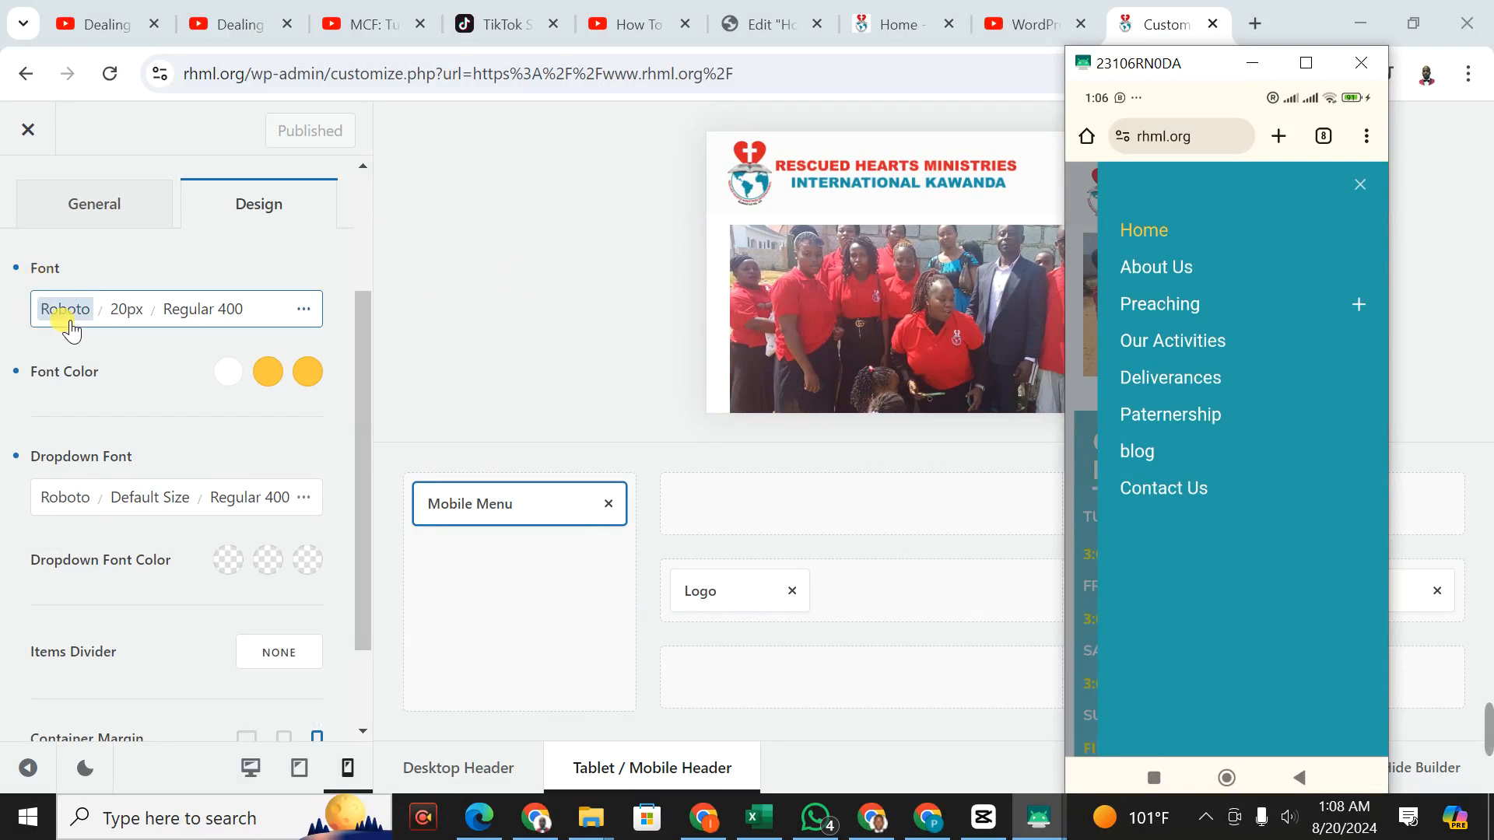
pyautogui.click(63, 311)
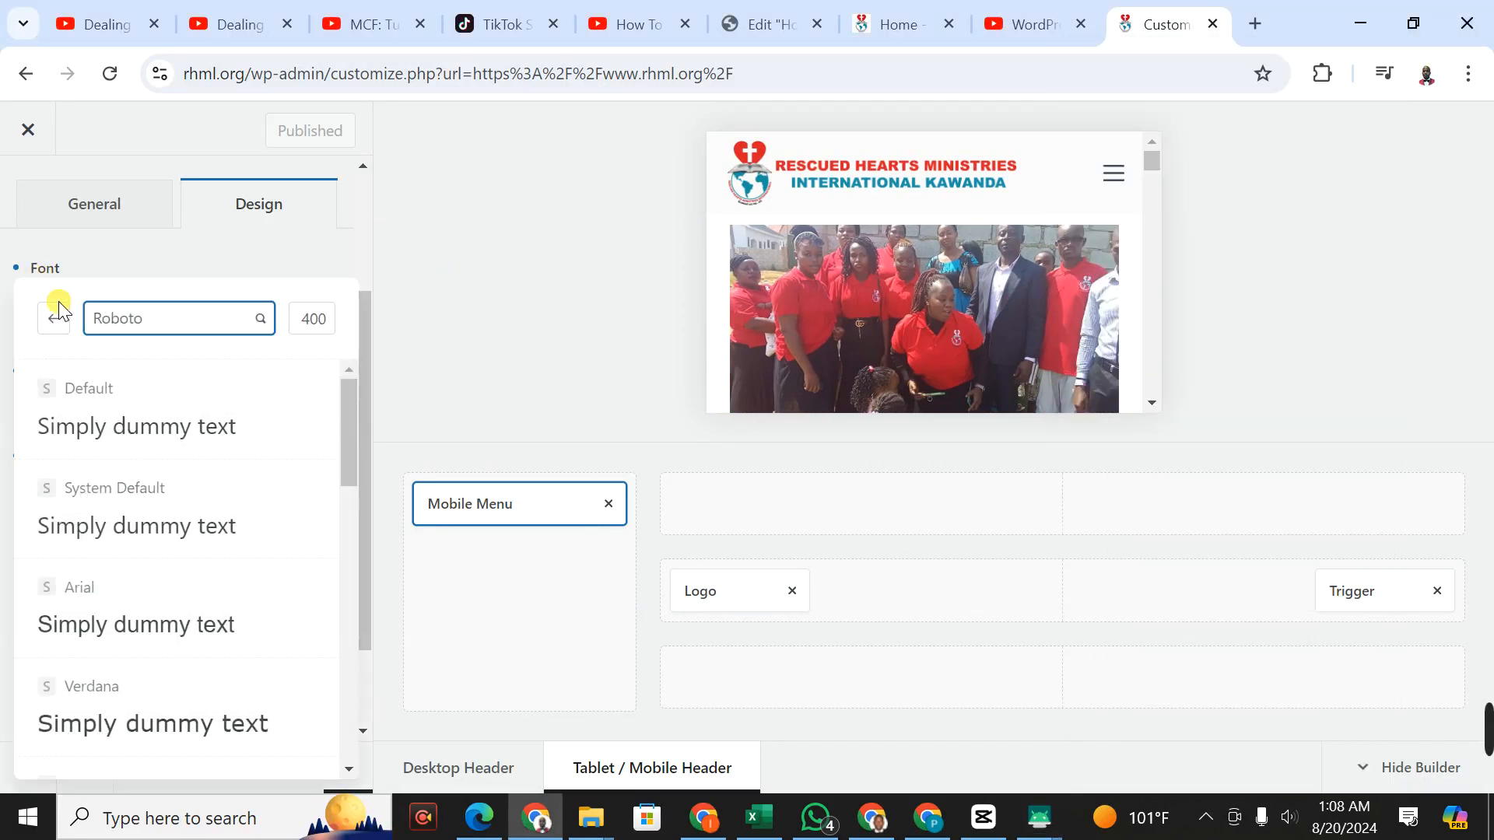
pyautogui.click(166, 314)
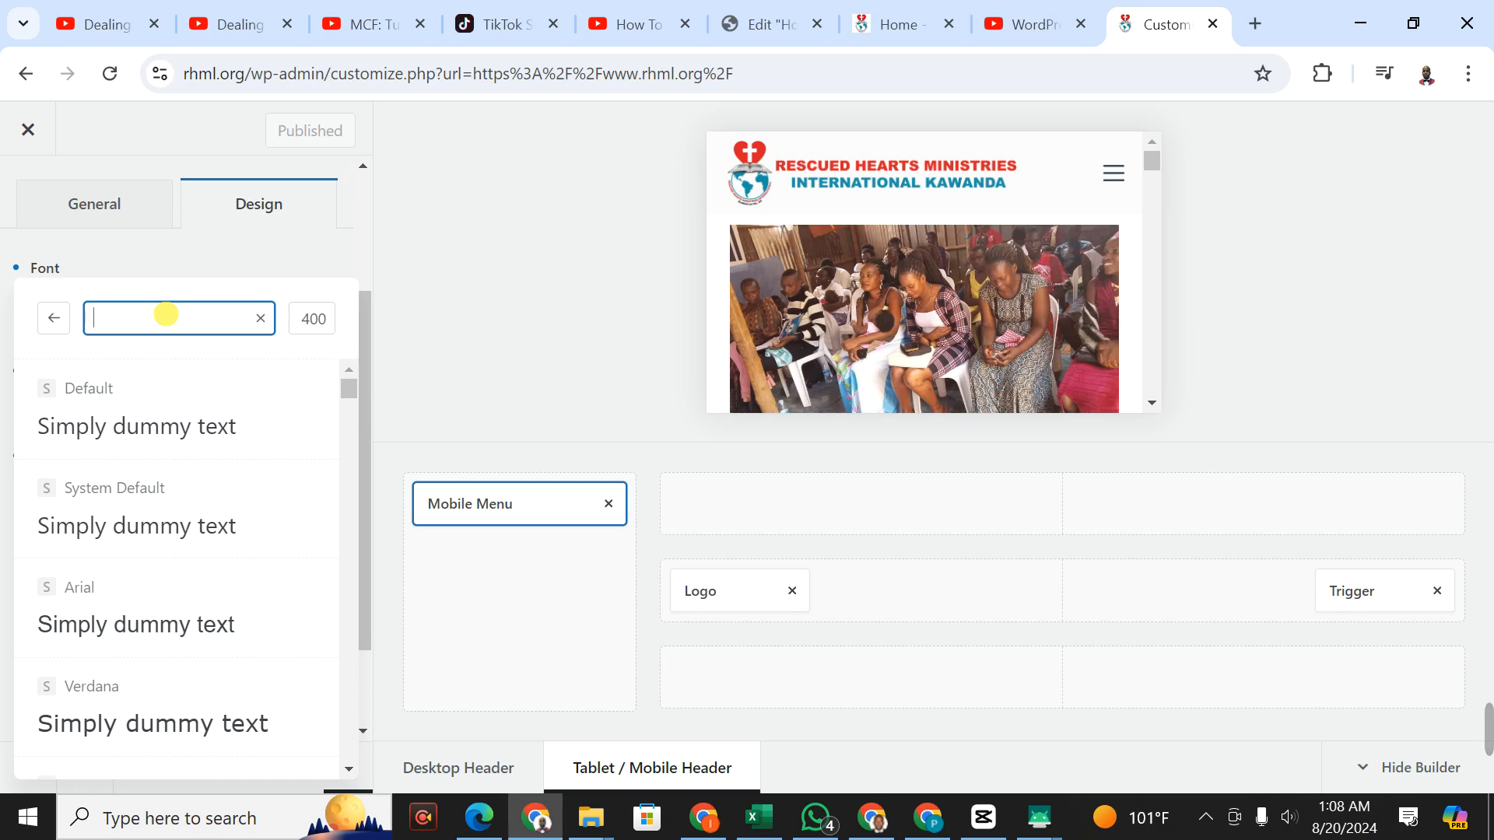
pyautogui.write('nui')
pyautogui.press('BackSpace')
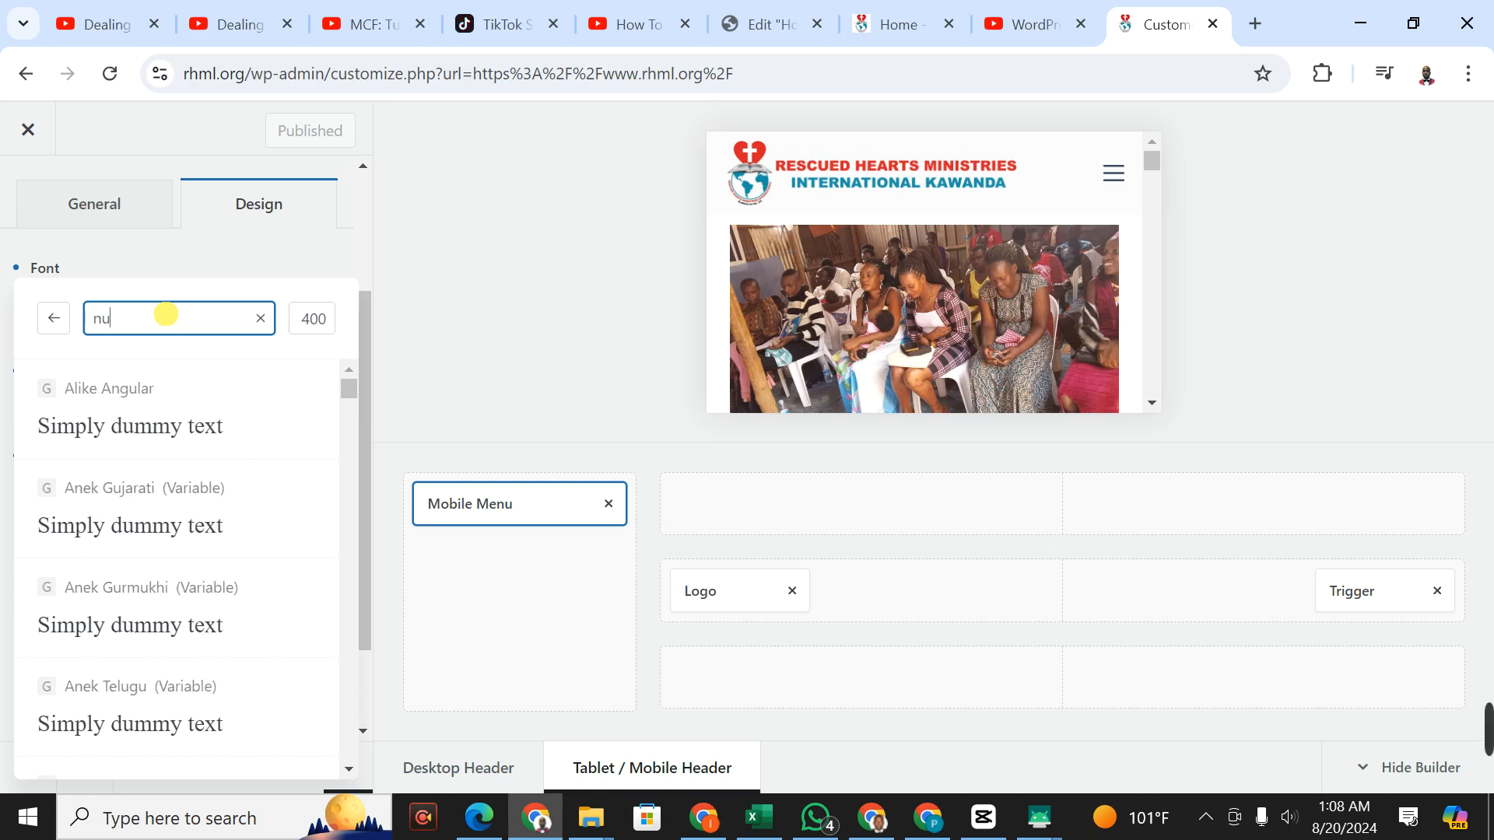
pyautogui.write('ni')
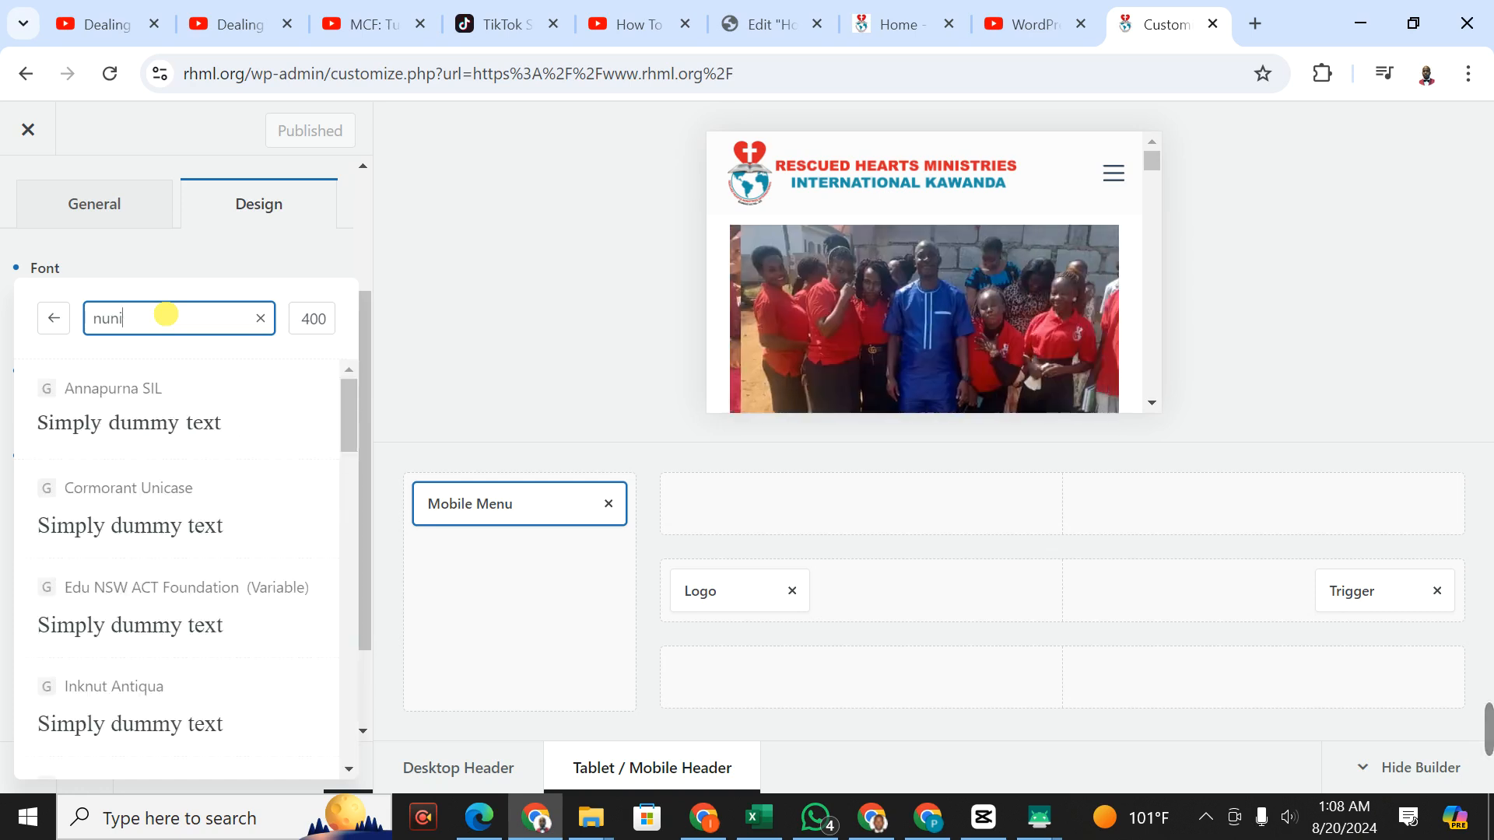
pyautogui.write('to')
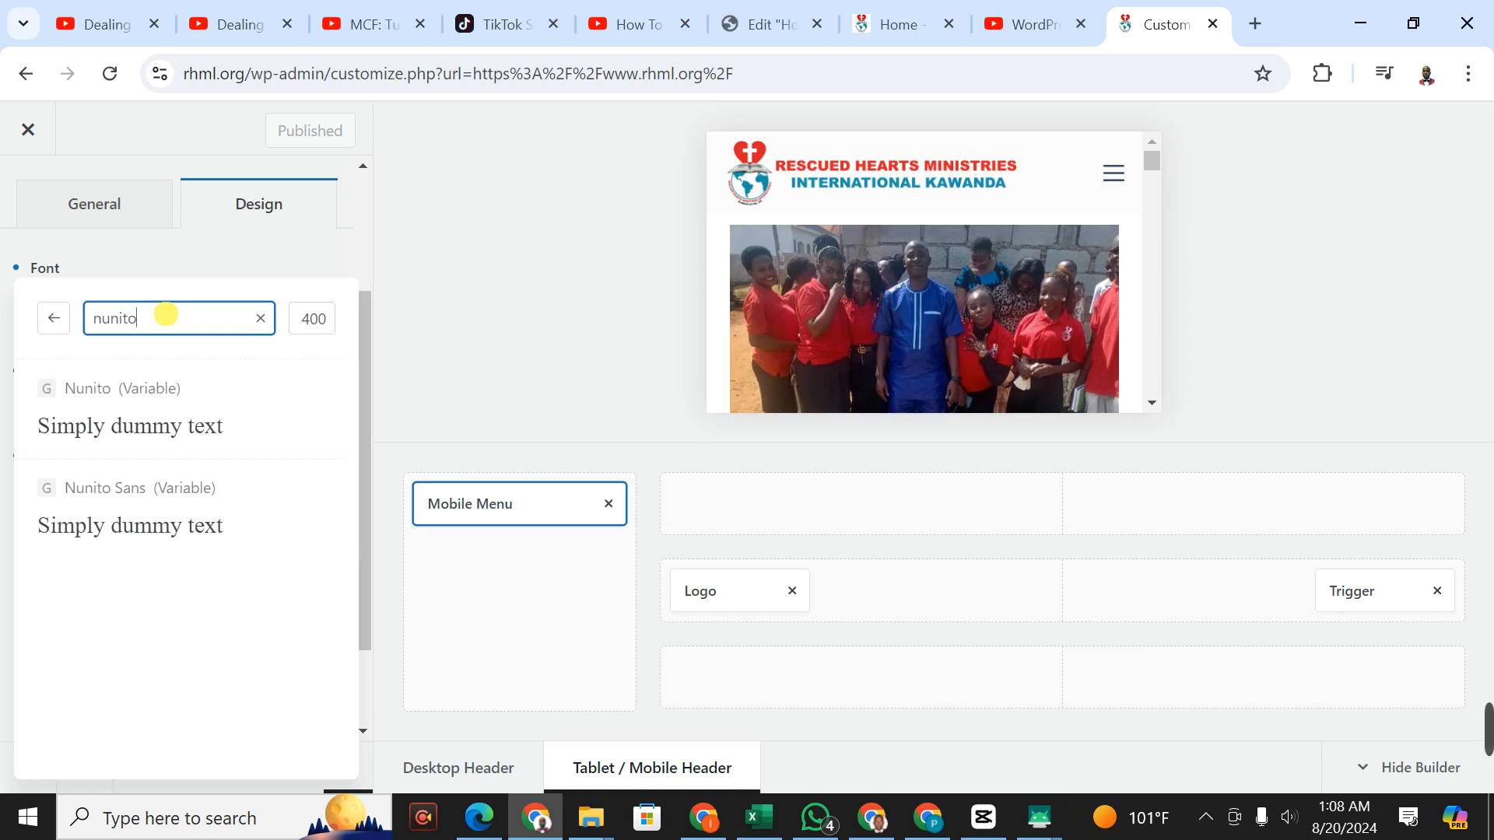
pyautogui.click(138, 499)
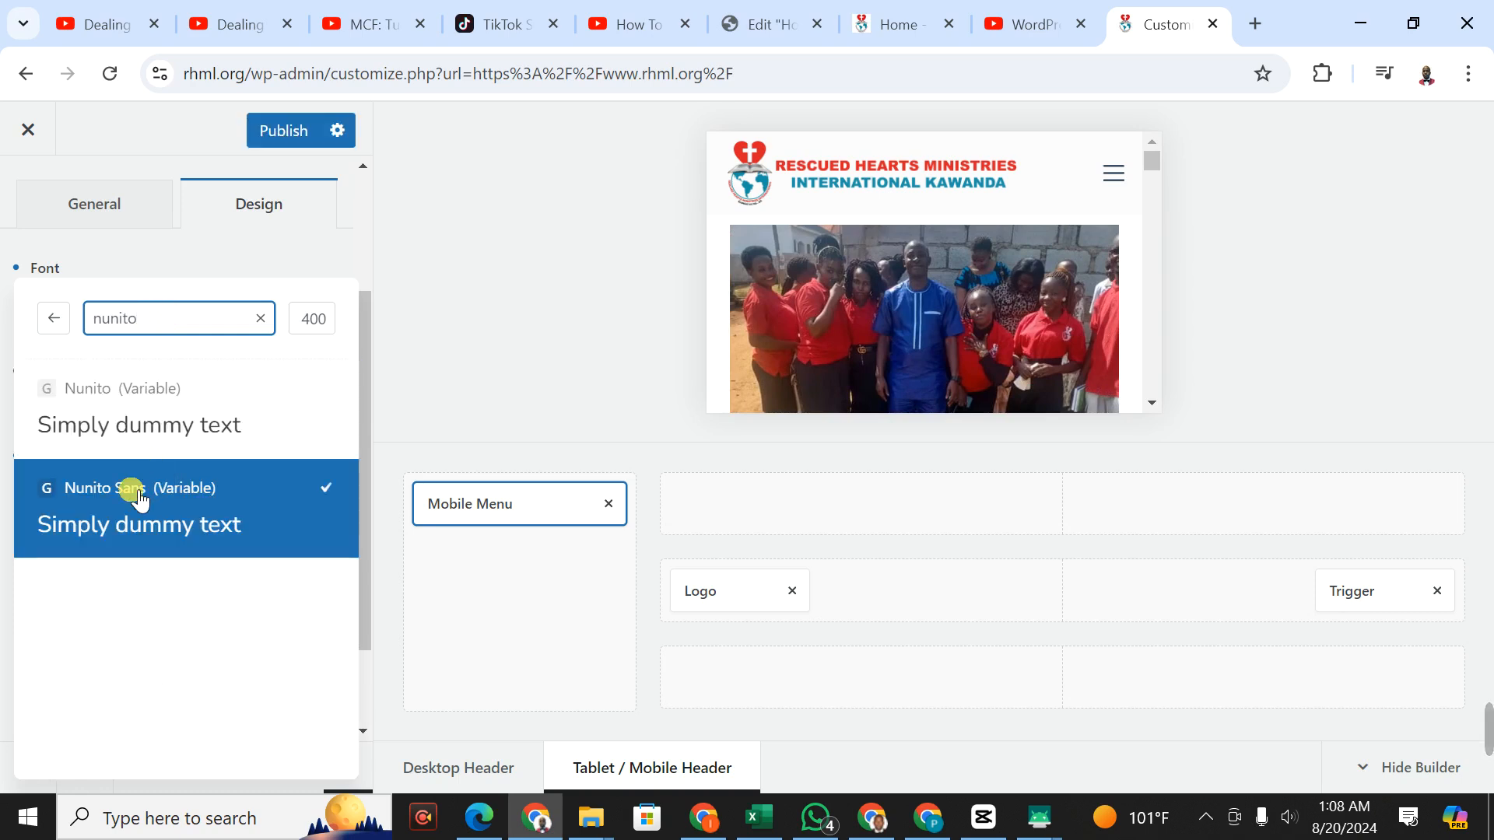
pyautogui.click(277, 129)
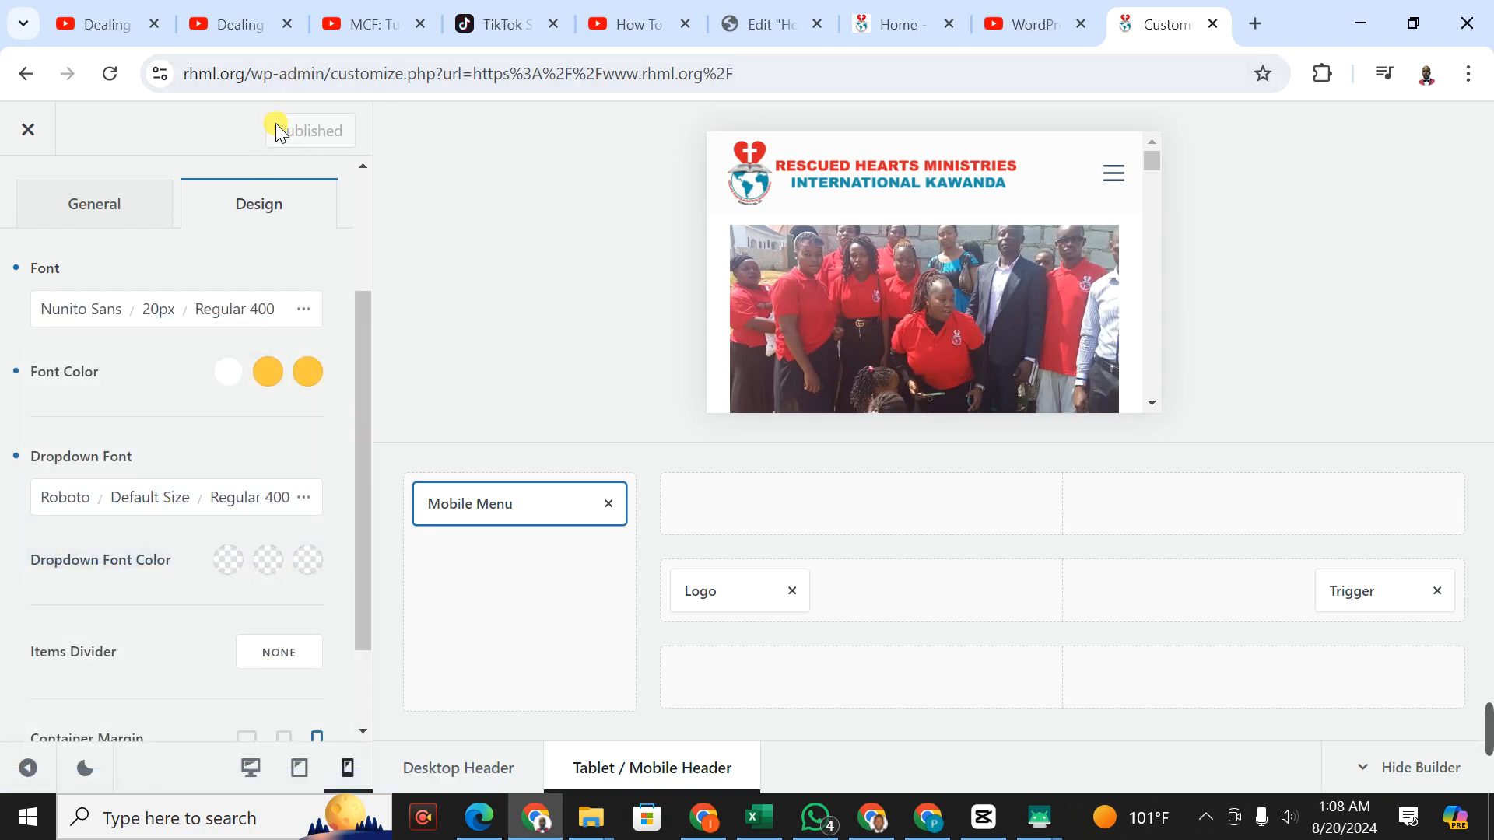
# - Change the mobile menu's dropdown font to Nunito Sans and publish it
pyautogui.click(67, 498)
pyautogui.click(165, 317)
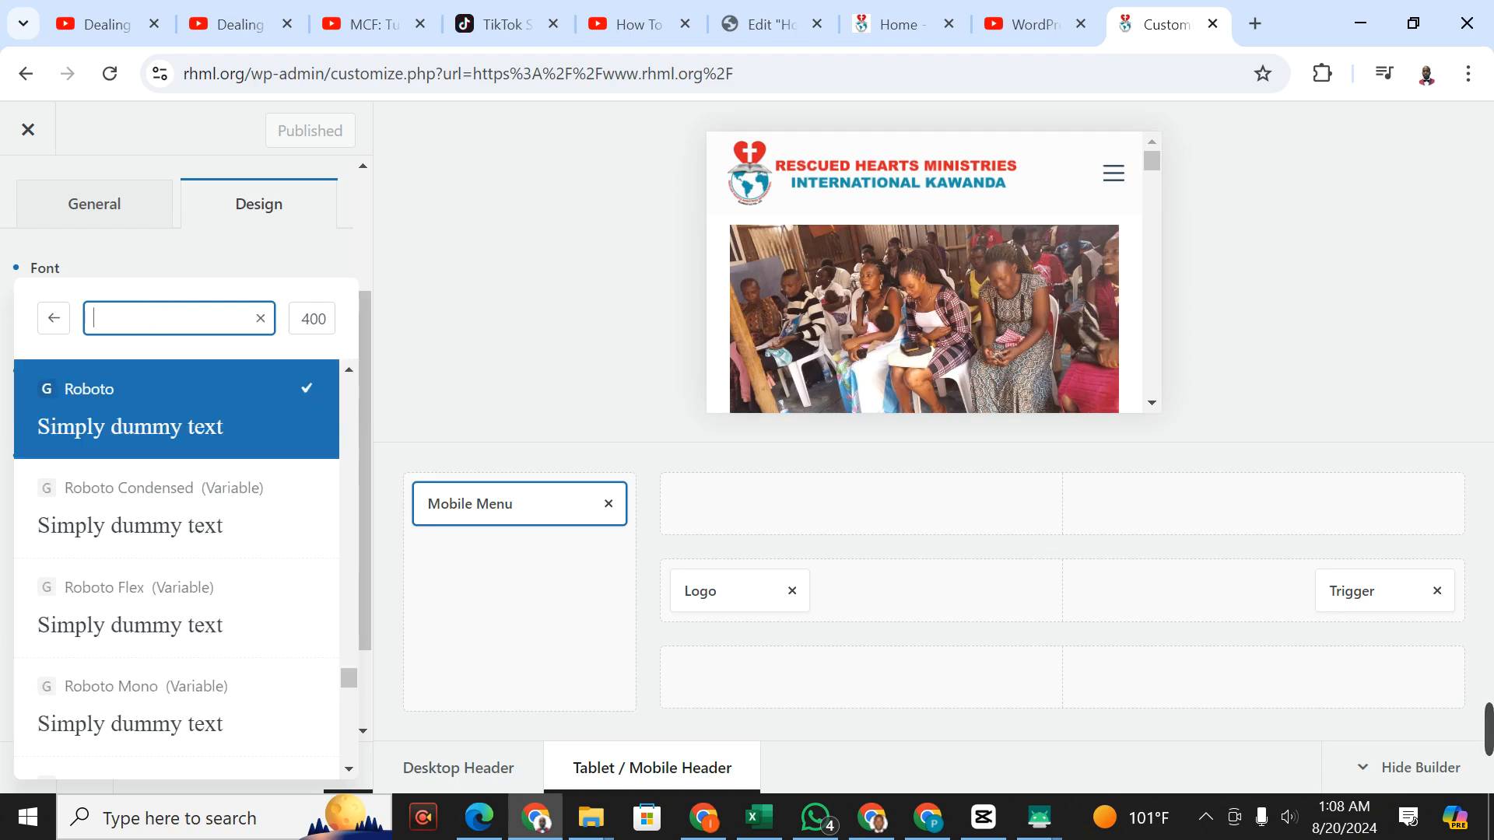
pyautogui.write('nui')
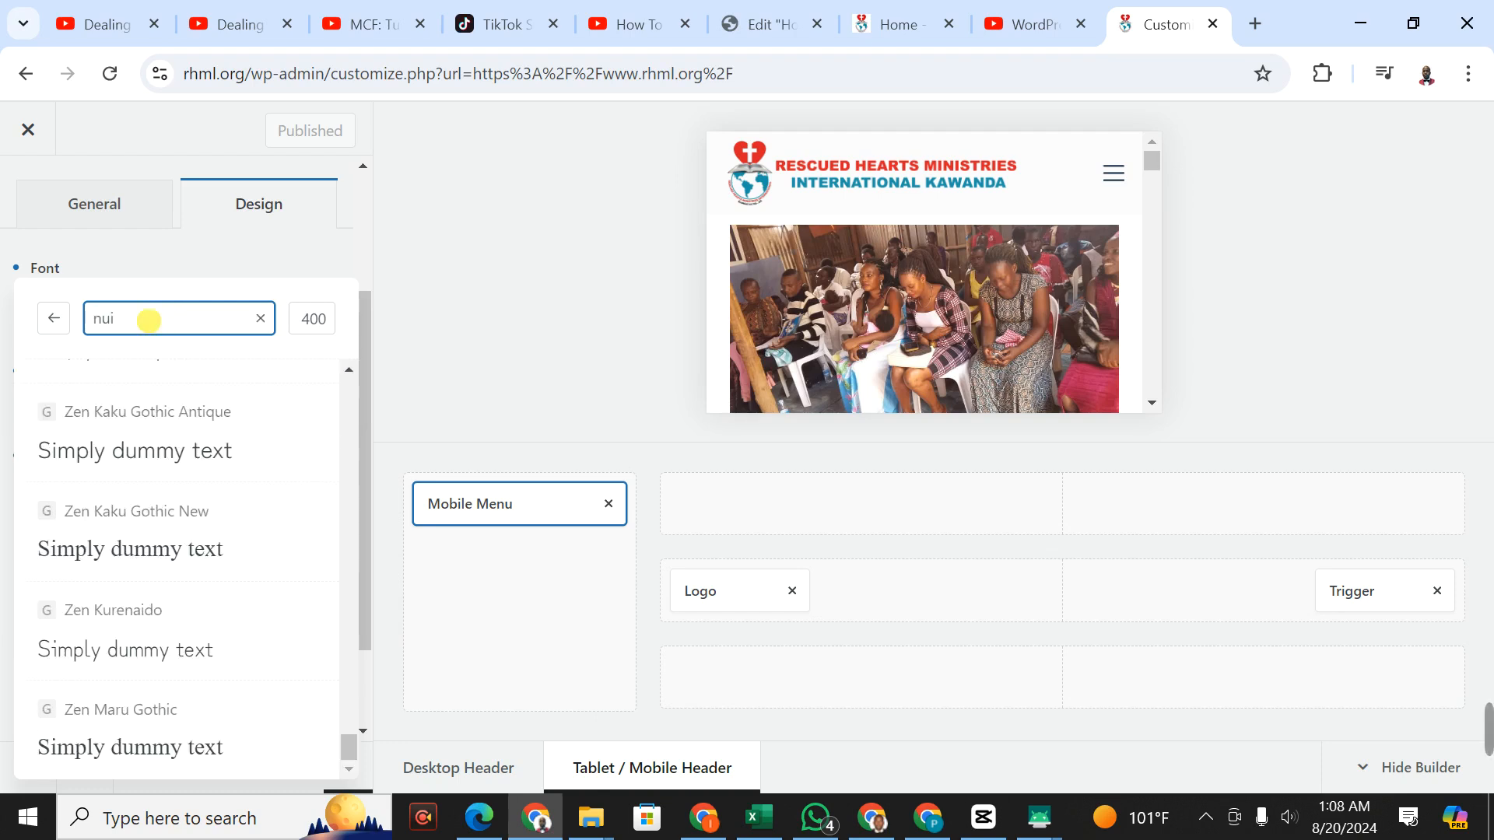
pyautogui.write('n')
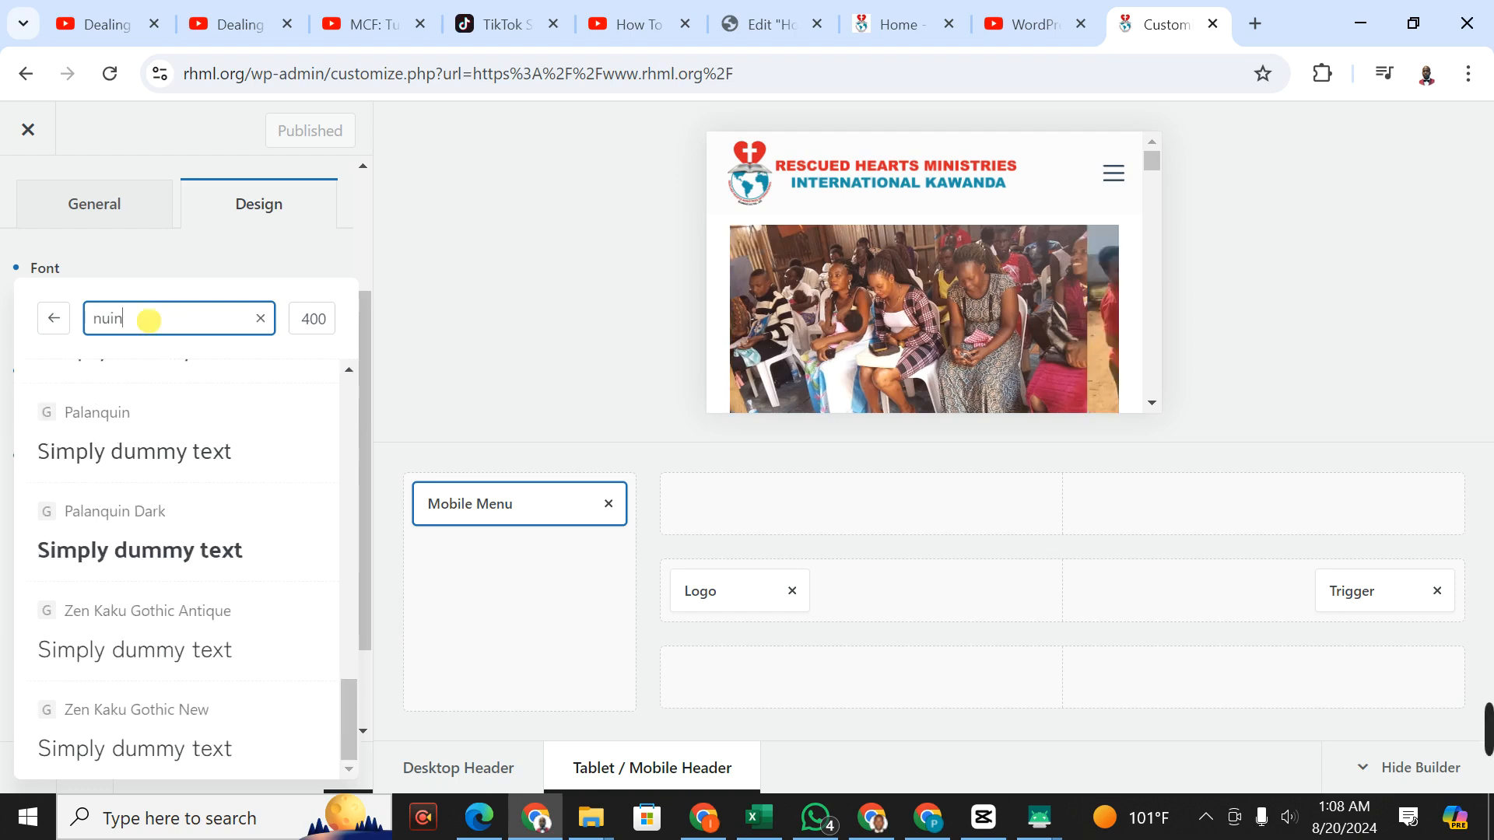
pyautogui.press('BackSpace')
pyautogui.press('BackSpace')
pyautogui.write('nito')
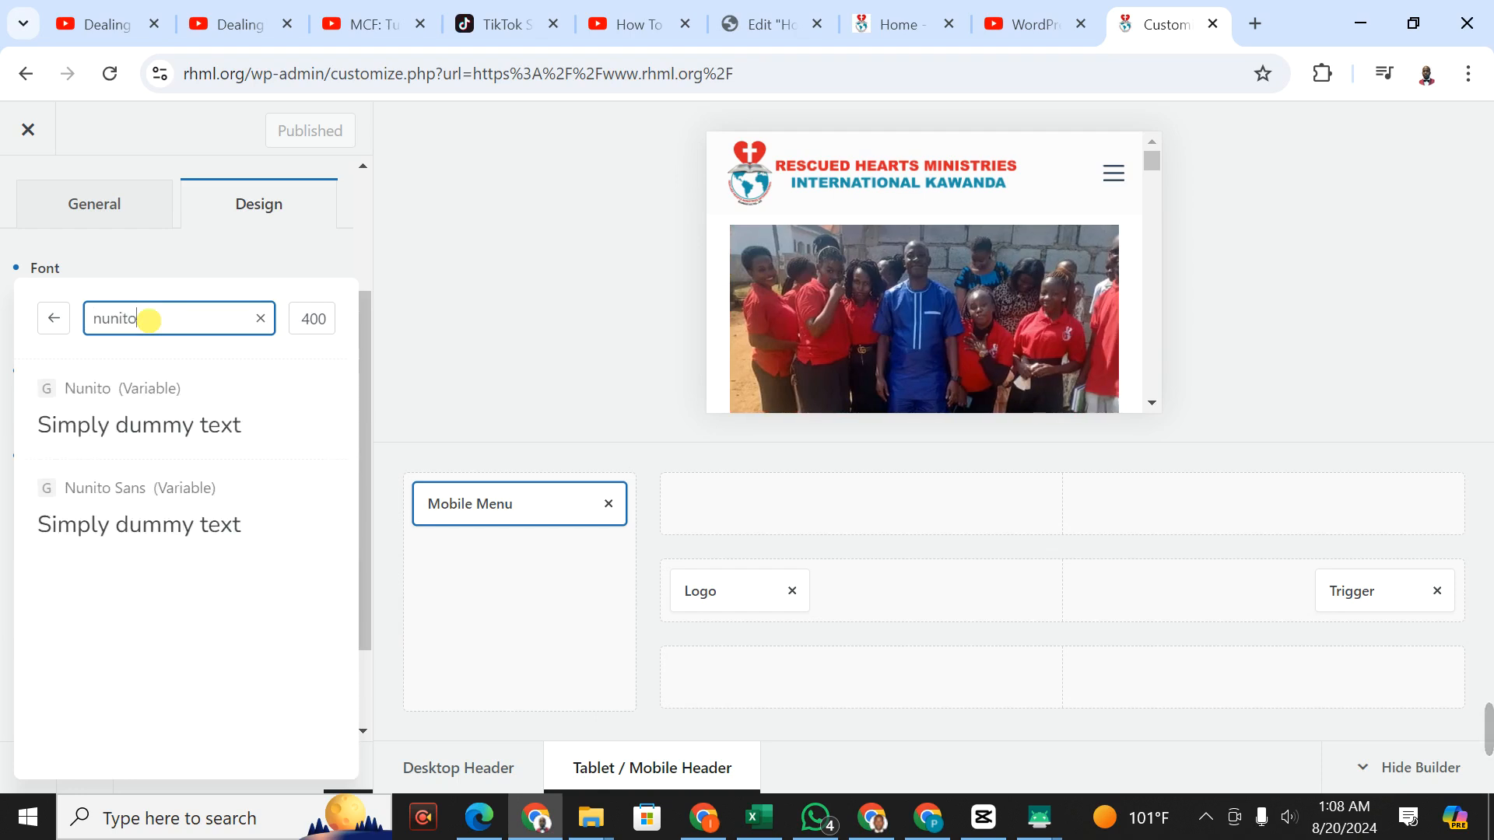
pyautogui.click(152, 488)
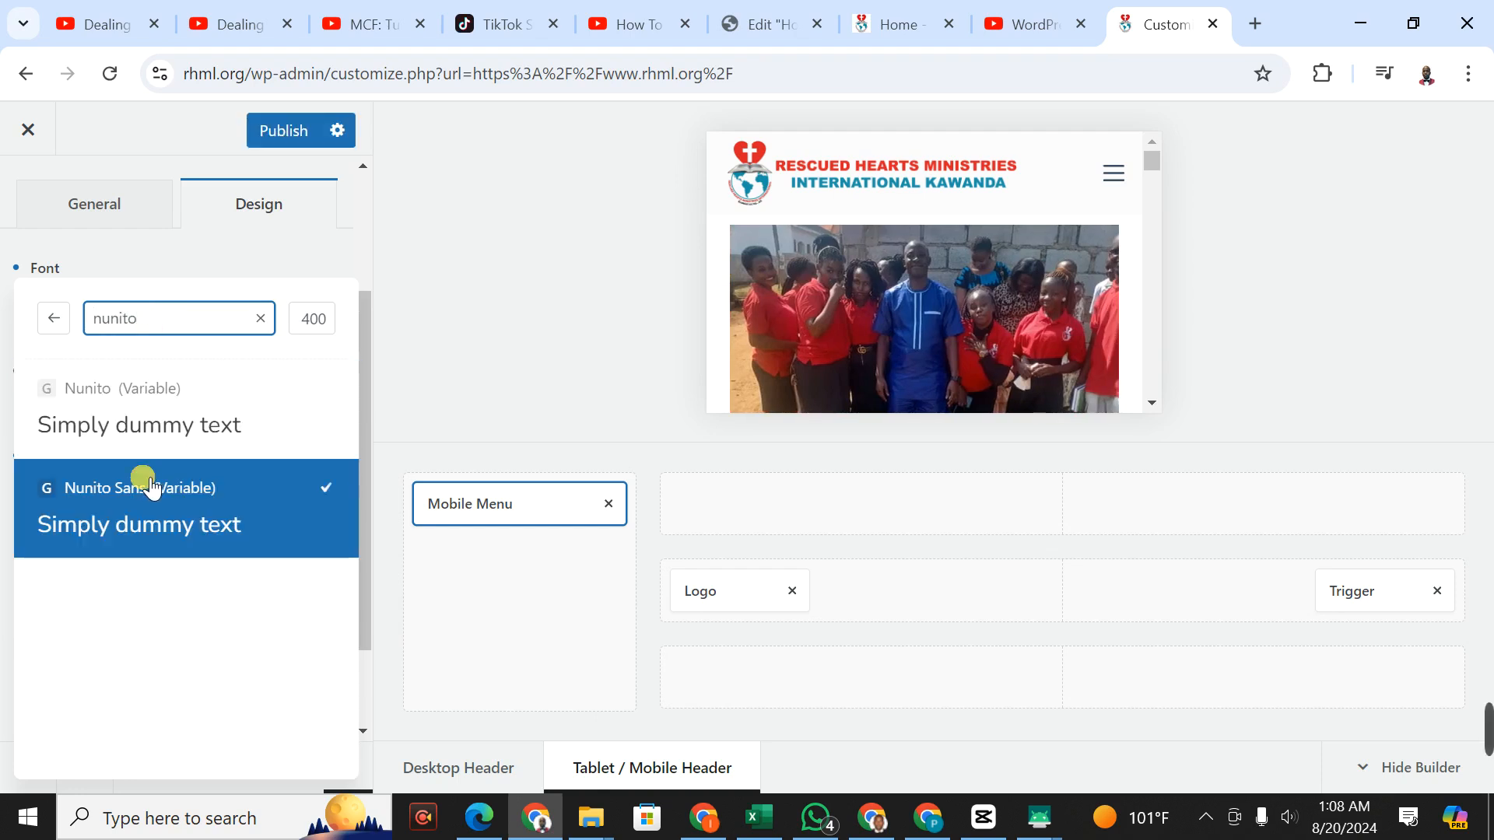
pyautogui.click(280, 128)
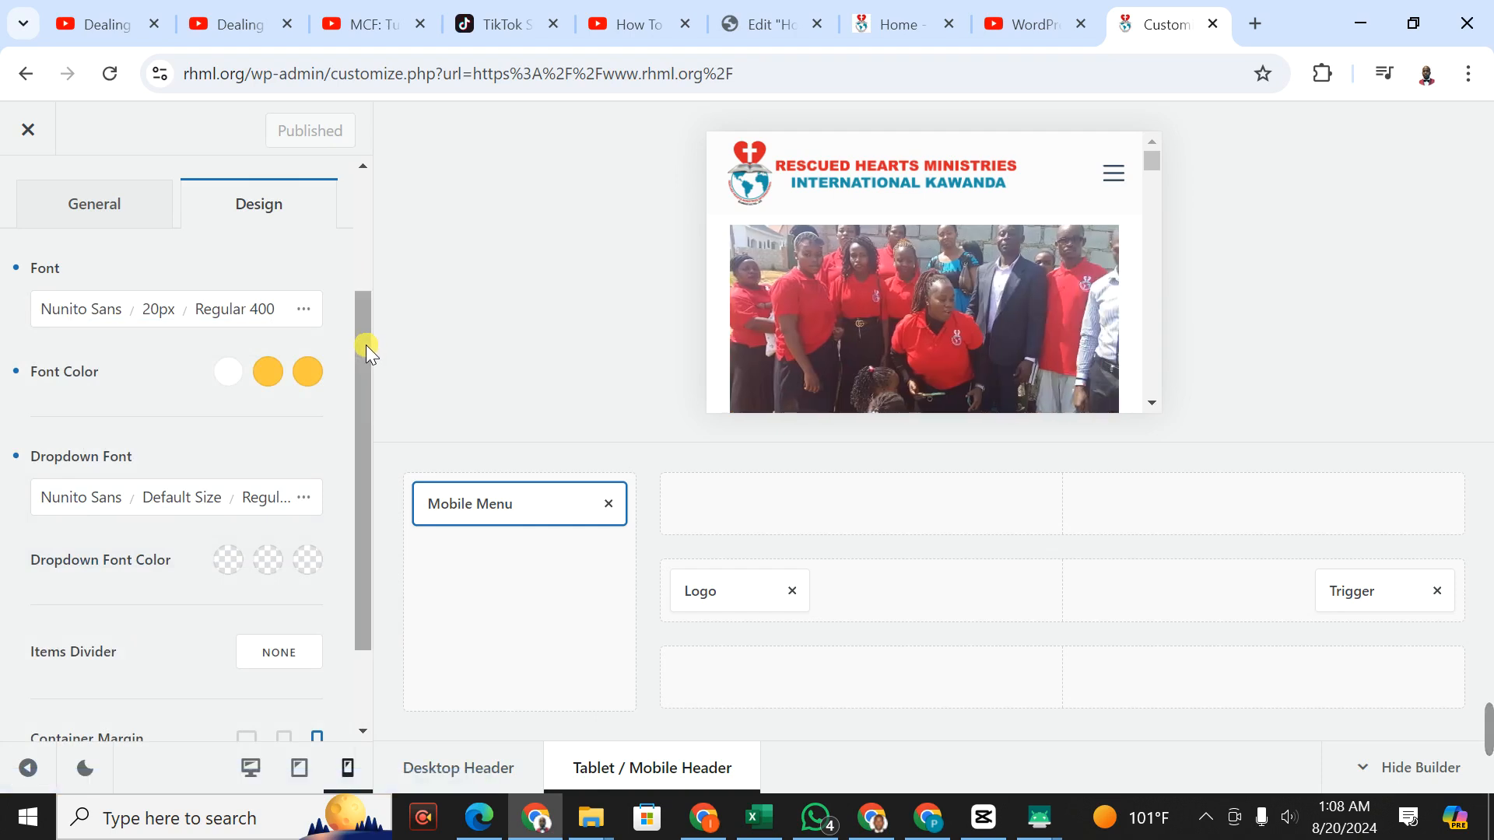
# - Look over the remaining Mobile Menu design options and check the published menu fonts on the mirrored phone
pyautogui.moveTo(365, 344); pyautogui.dragTo(358, 488)
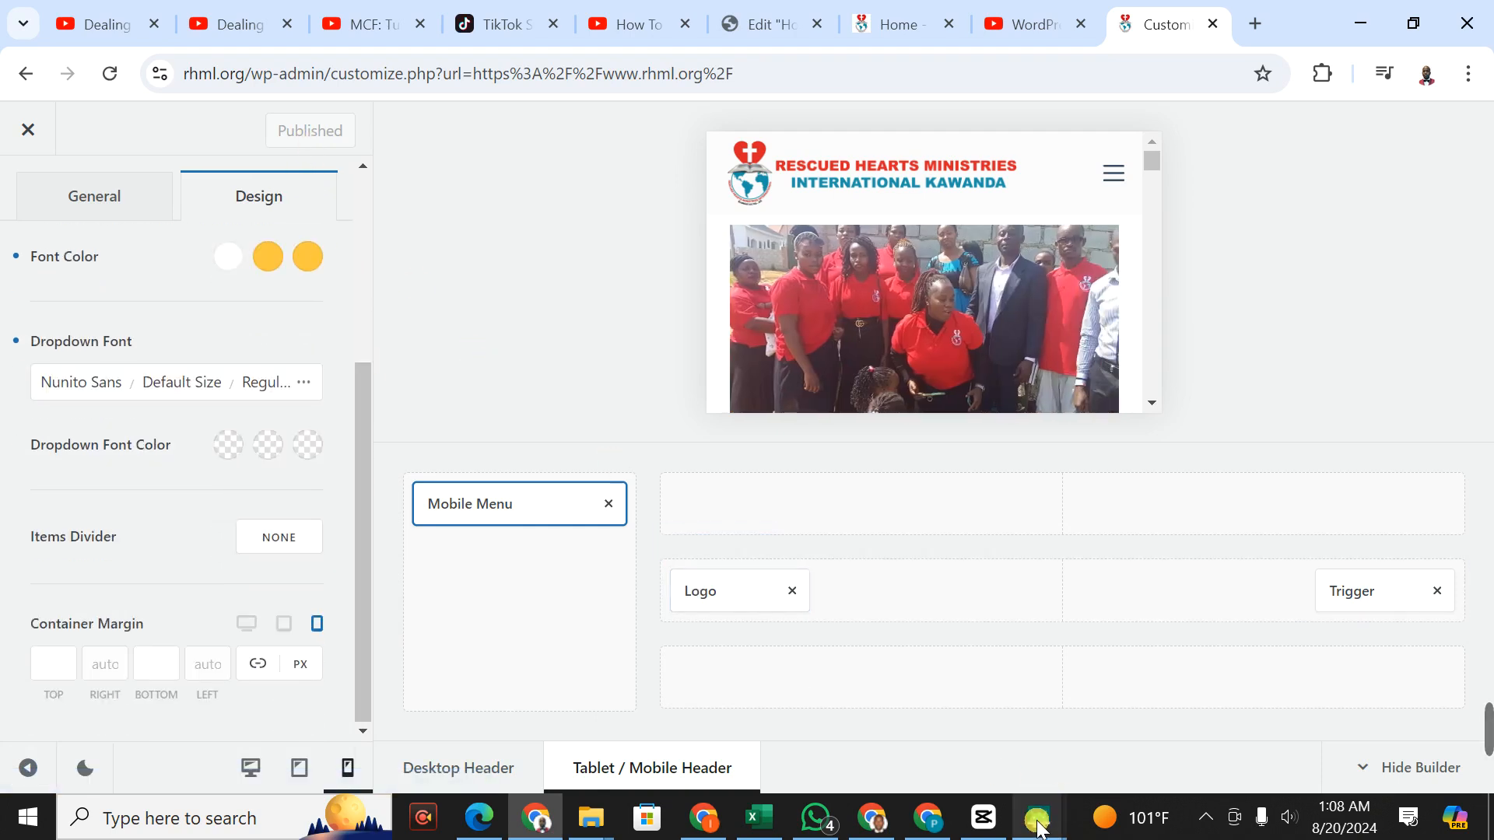
pyautogui.moveTo(1048, 787)
pyautogui.click(1145, 713)
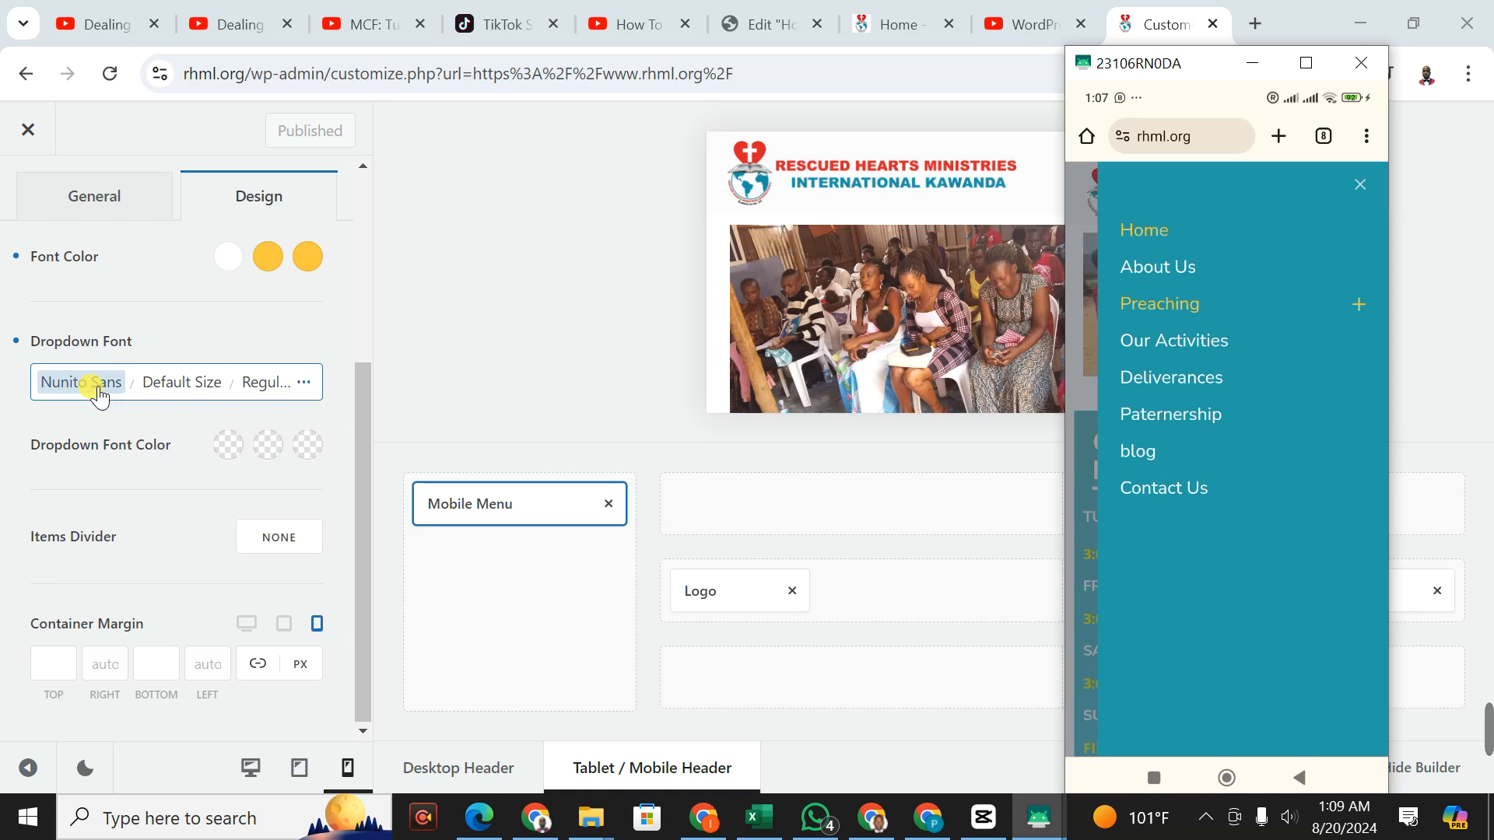
# - Set the mobile menu's initial font colour to #292020 and its hover colour to #e2dfd8, publish, and check the menu on the mirrored phone
pyautogui.click(239, 263)
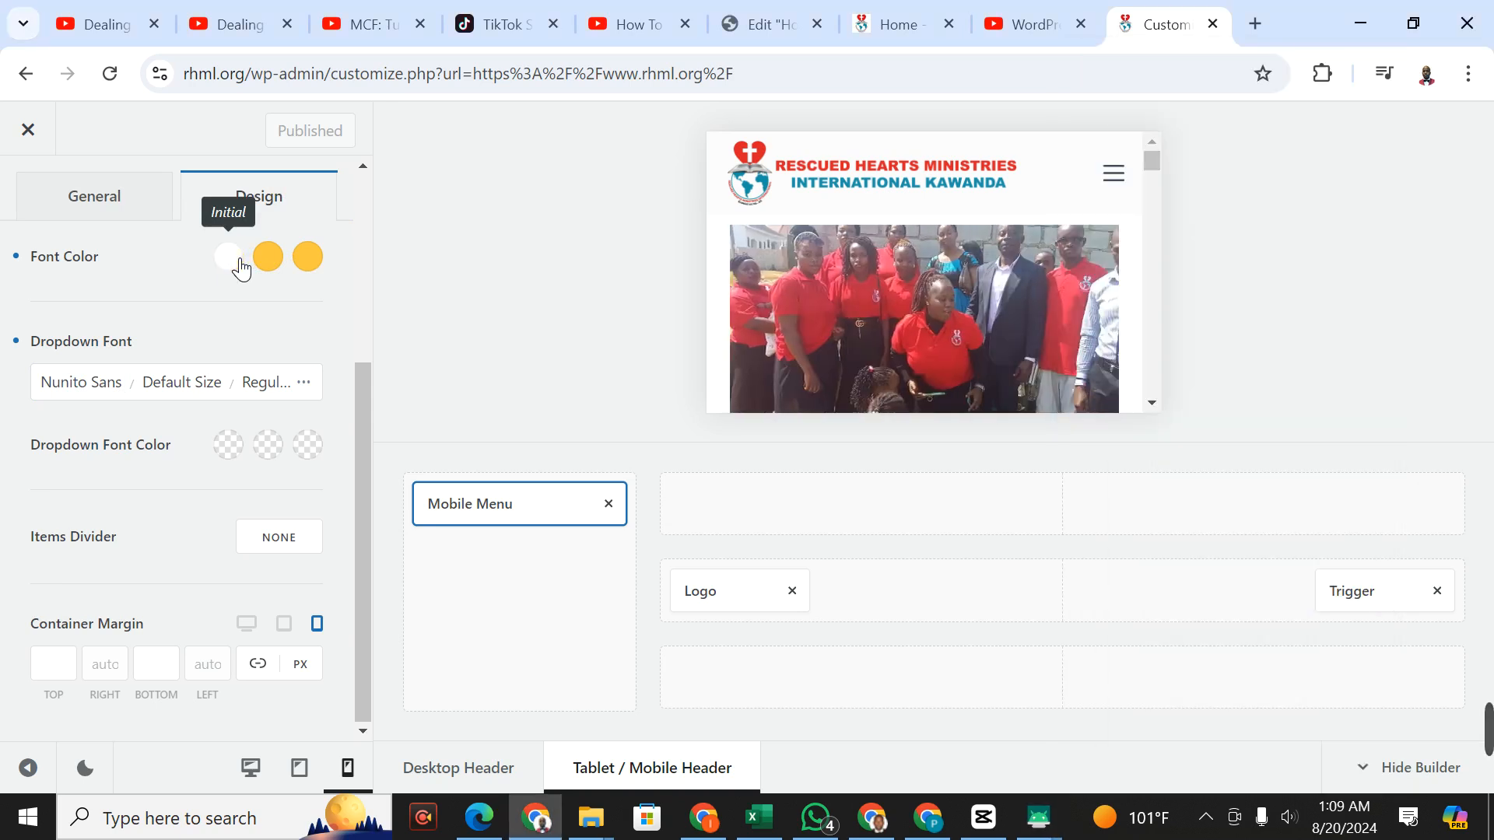
pyautogui.click(102, 456)
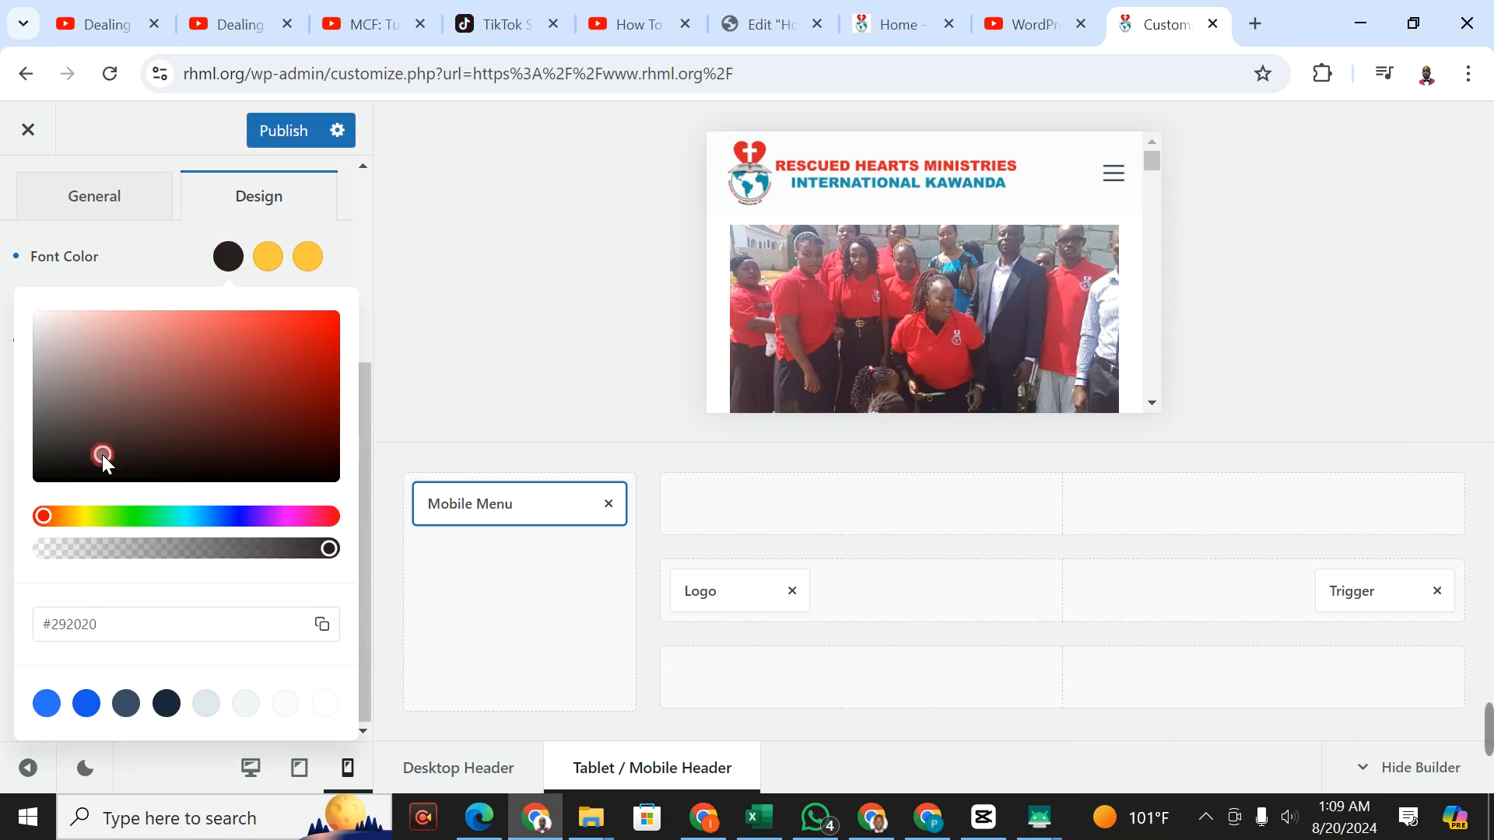
pyautogui.click(272, 265)
pyautogui.click(53, 330)
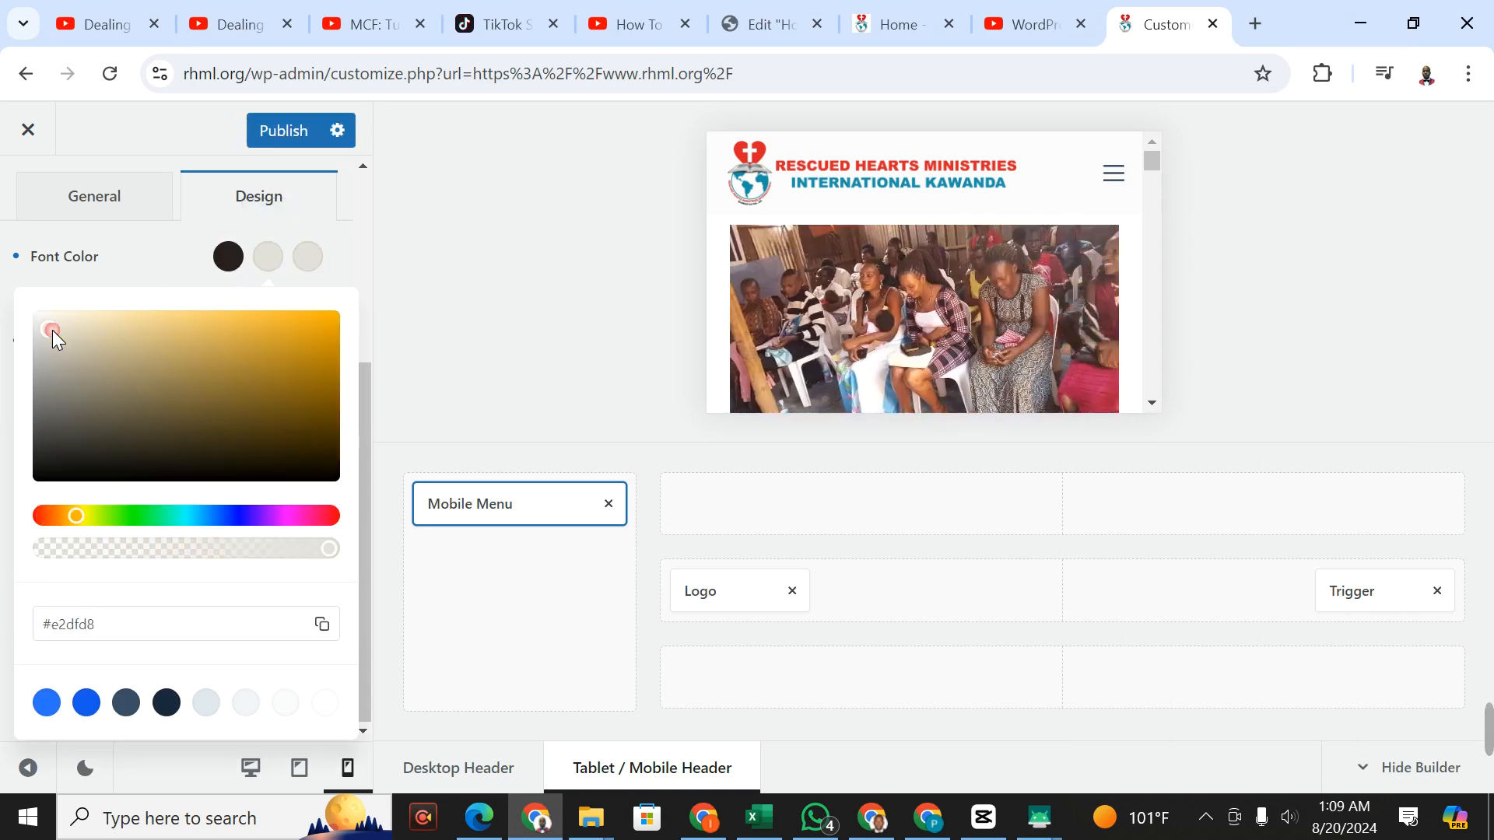
pyautogui.click(282, 134)
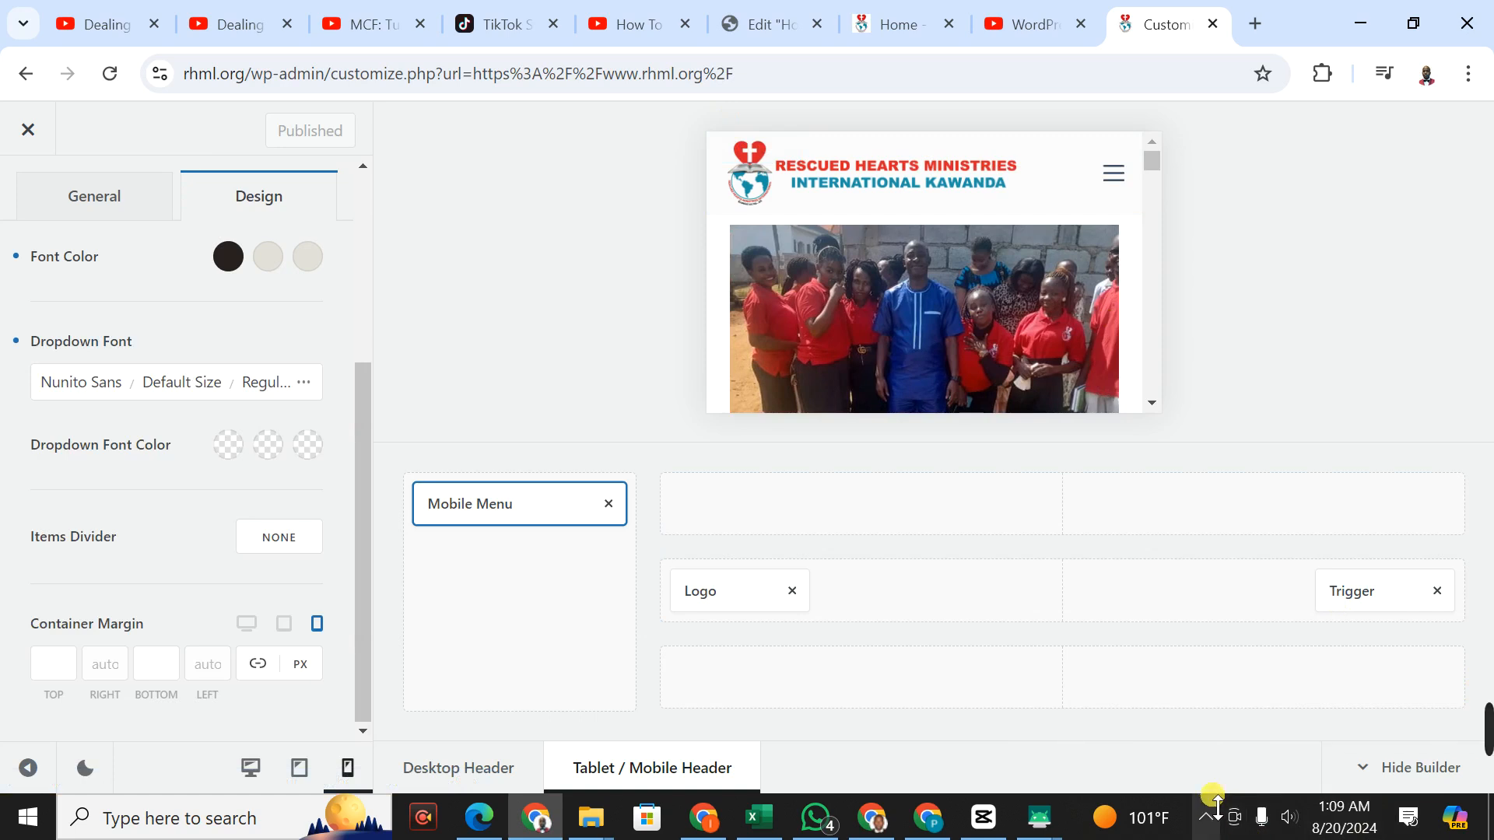
pyautogui.moveTo(1043, 818)
pyautogui.click(1141, 708)
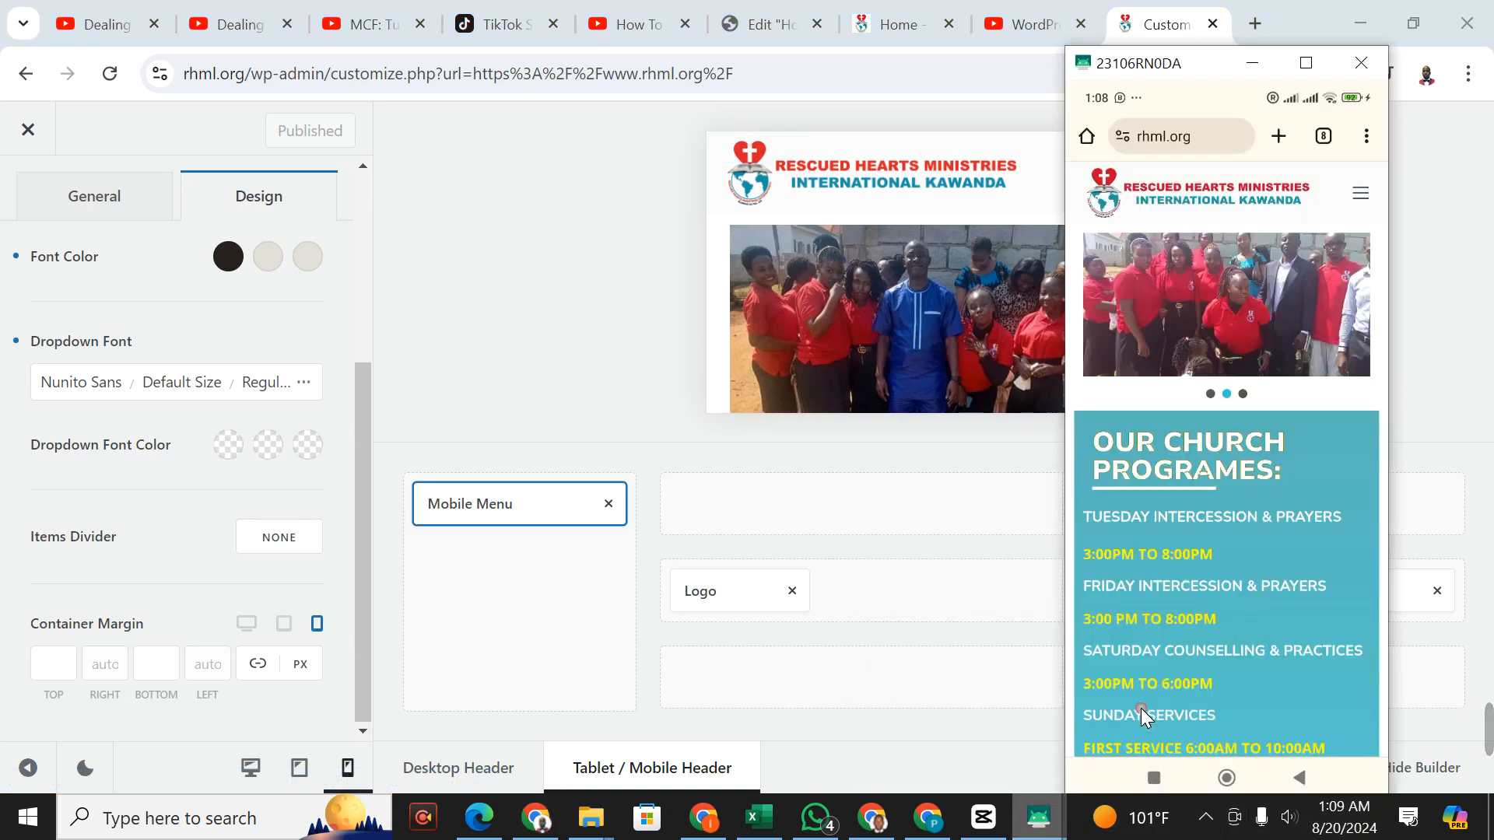
pyautogui.click(1222, 185)
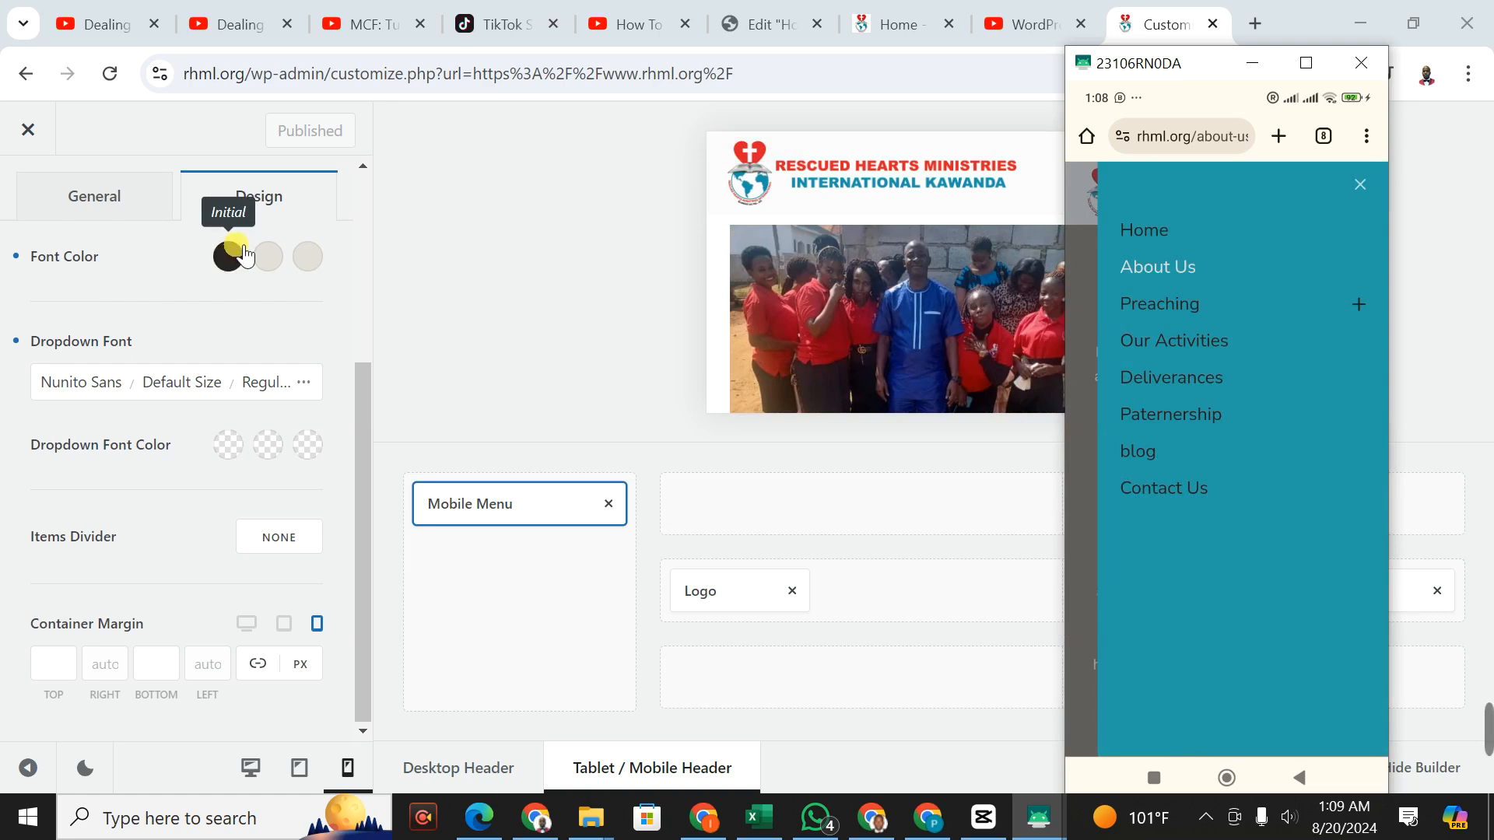
# - Set the mobile menu's initial font colour to #fefefe and its hover colour to #feb200, publish, and check the menu on the mirrored phone
pyautogui.click(228, 257)
pyautogui.moveTo(89, 446); pyautogui.dragTo(29, 310)
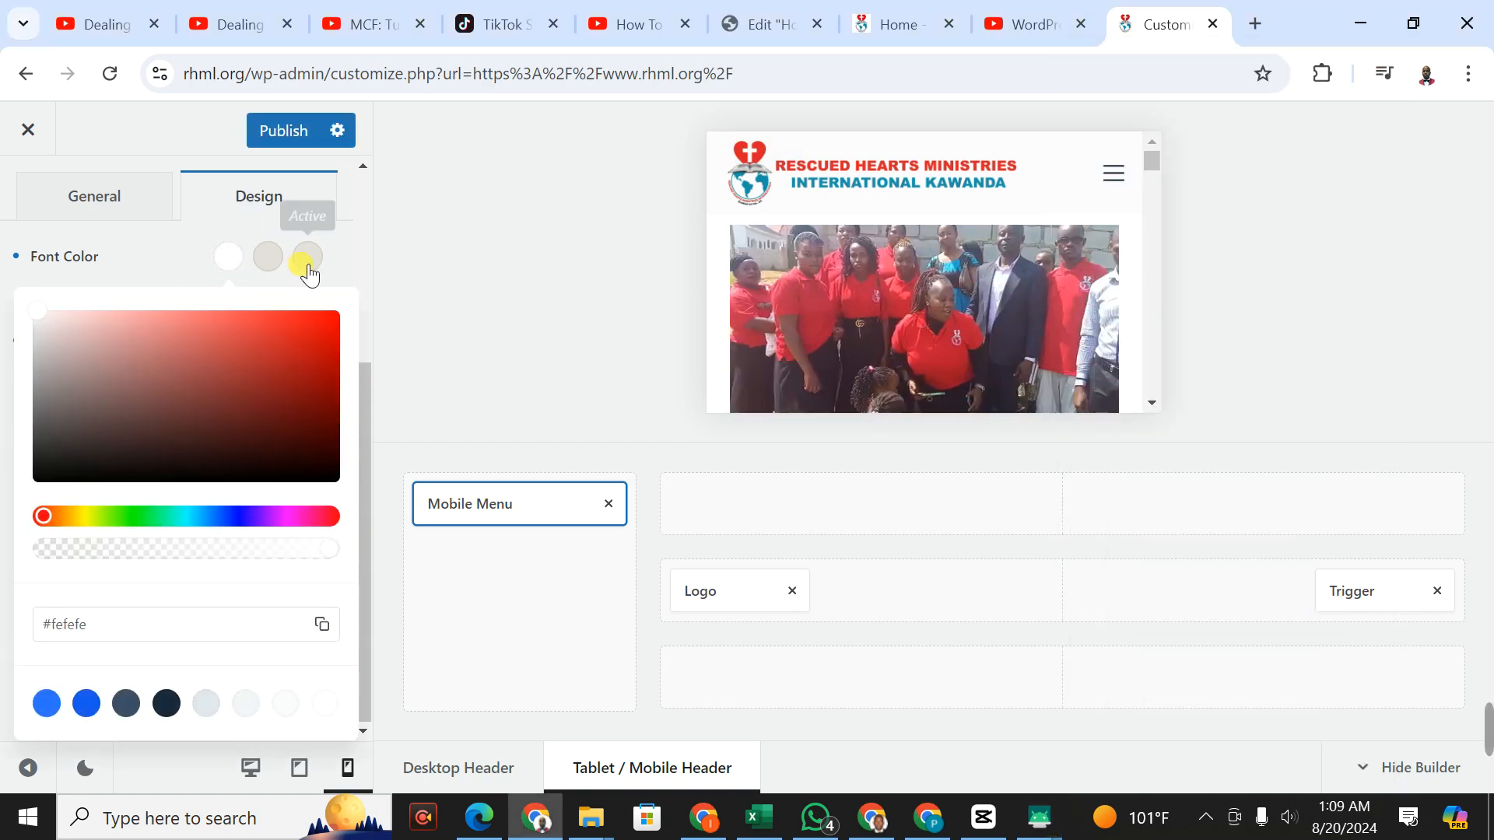
pyautogui.click(268, 257)
pyautogui.moveTo(305, 336); pyautogui.dragTo(336, 308)
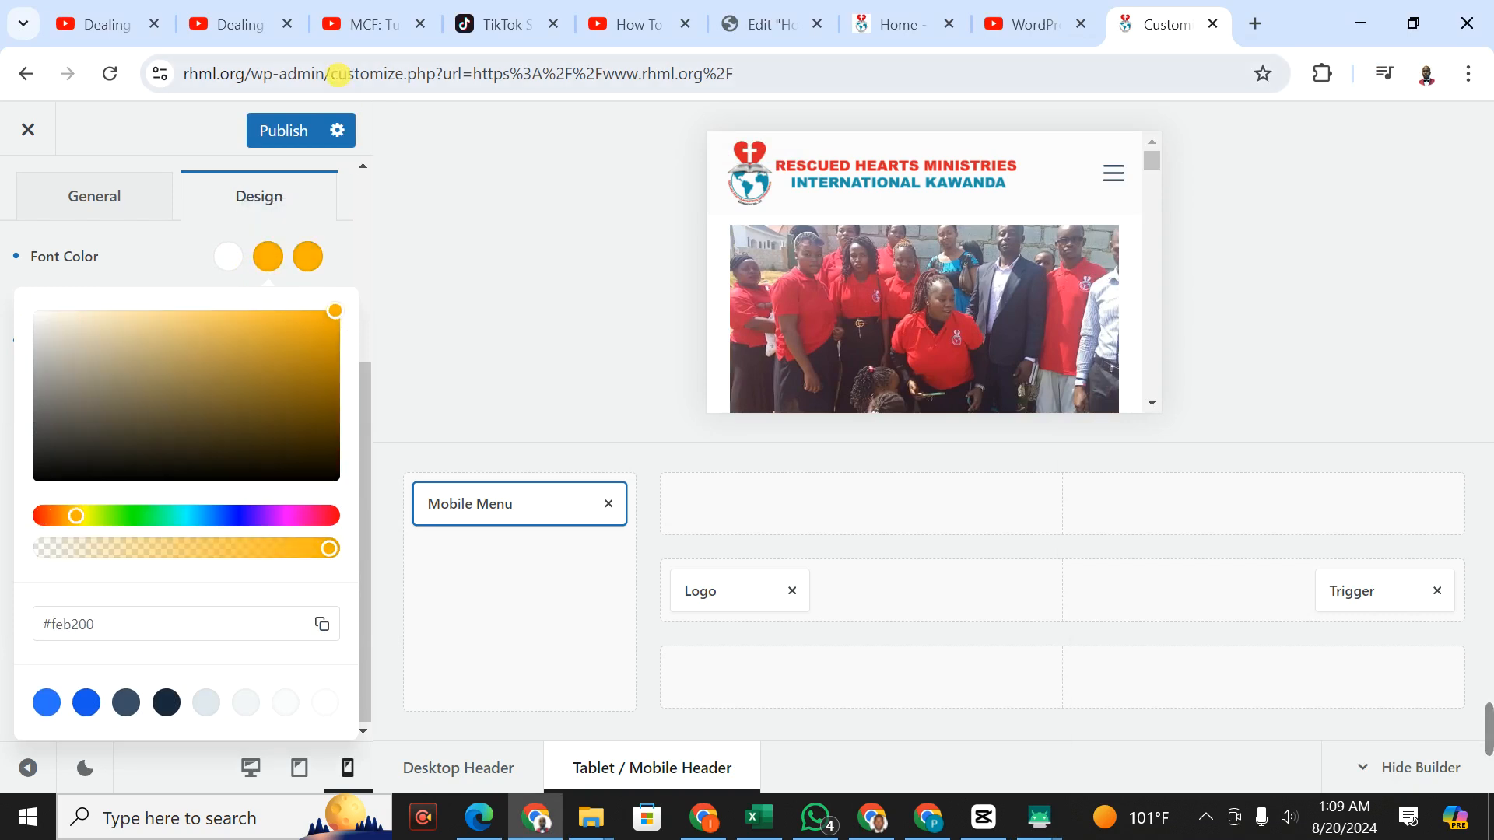
pyautogui.click(294, 129)
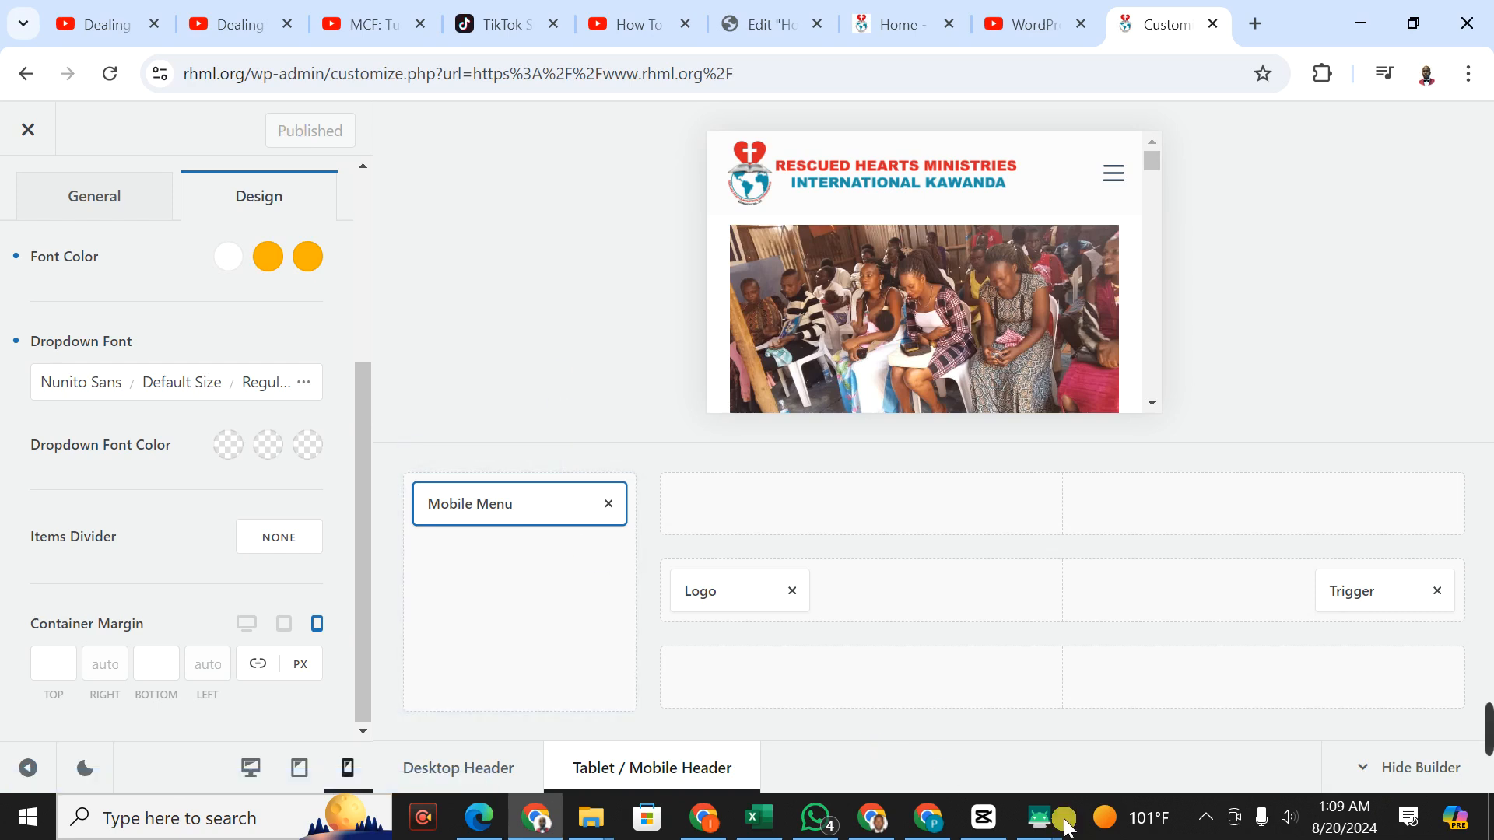
pyautogui.click(1165, 702)
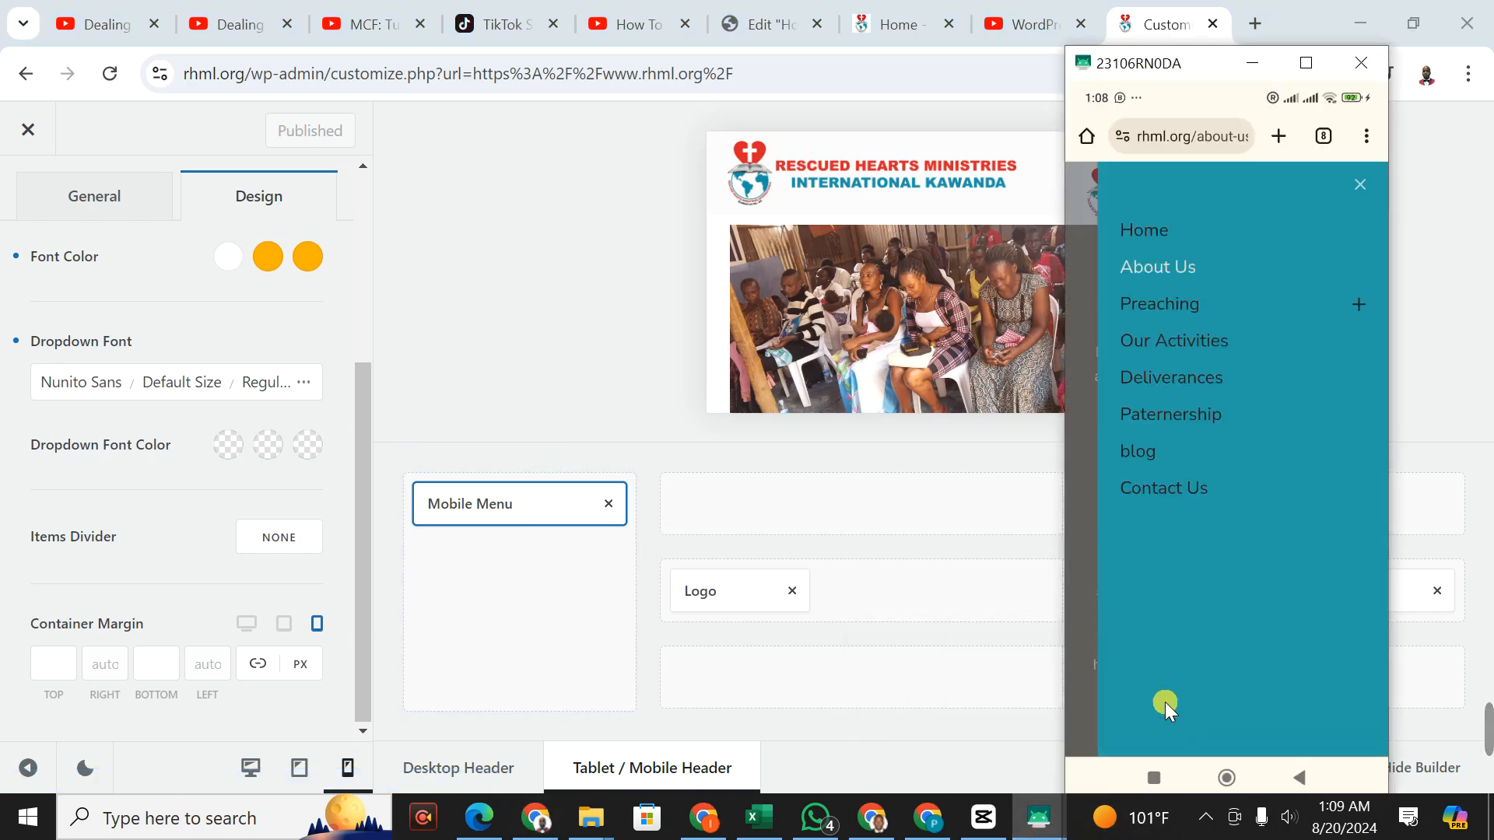